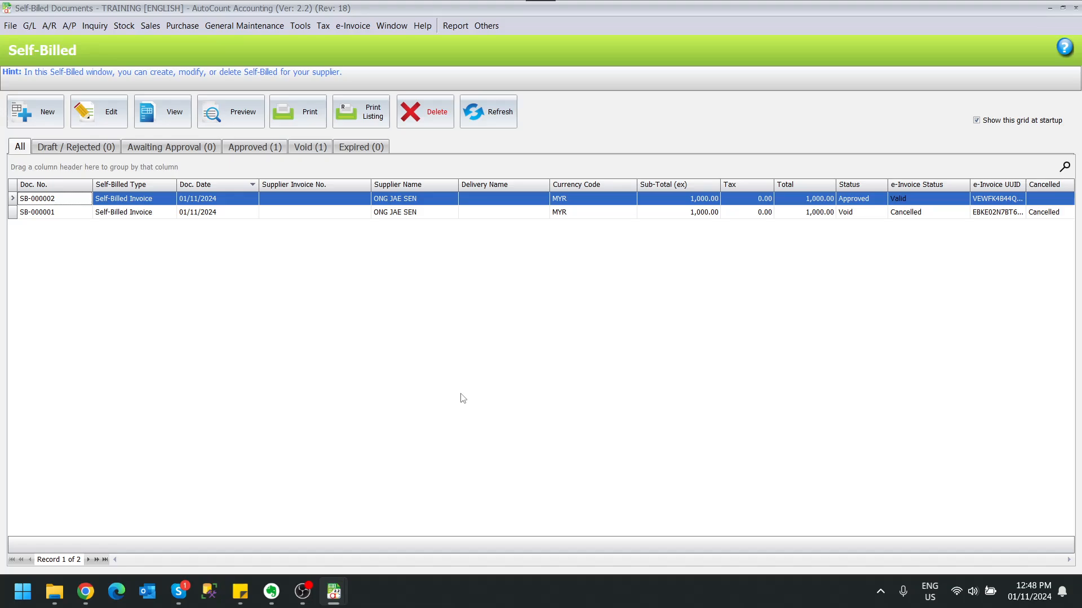
- Assign the PREMIUM CONSTRUCTION PTE LTD tax entity to the creditor of the same name and save the creditor account
click(70, 27)
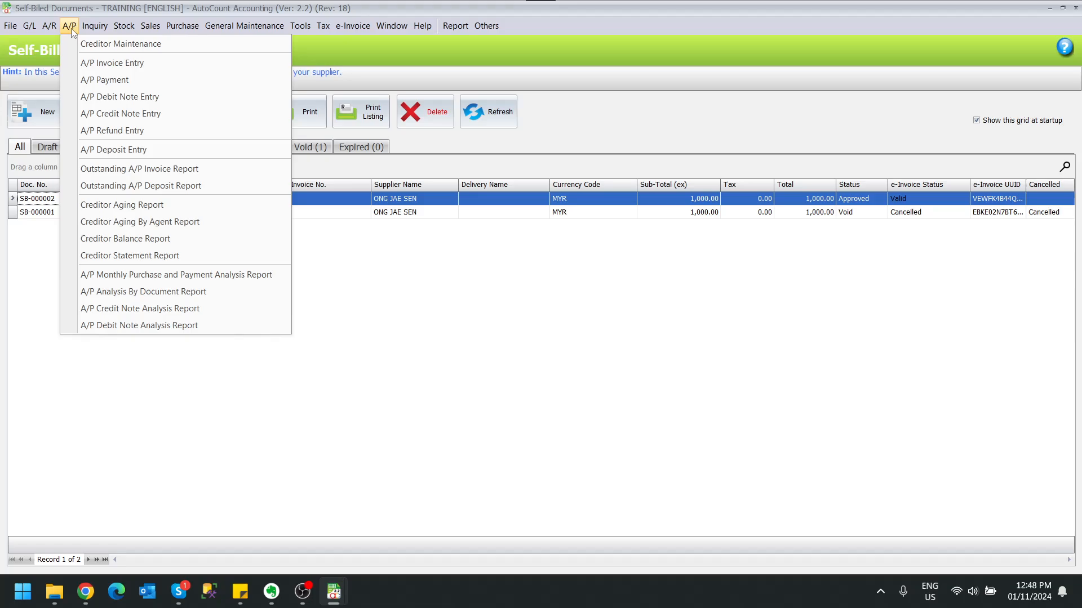
click(77, 46)
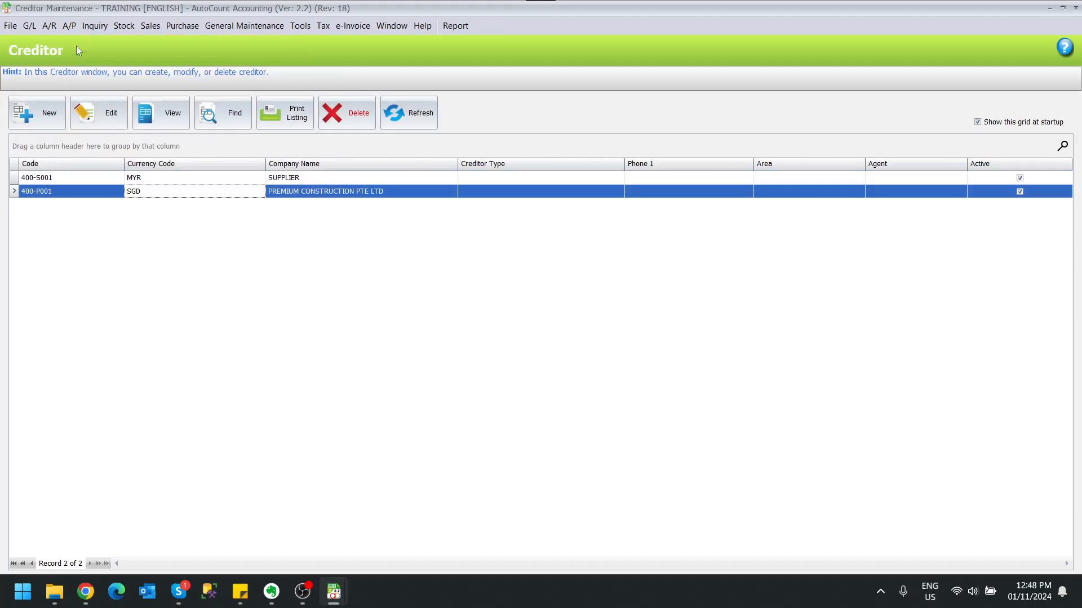
click(536, 195)
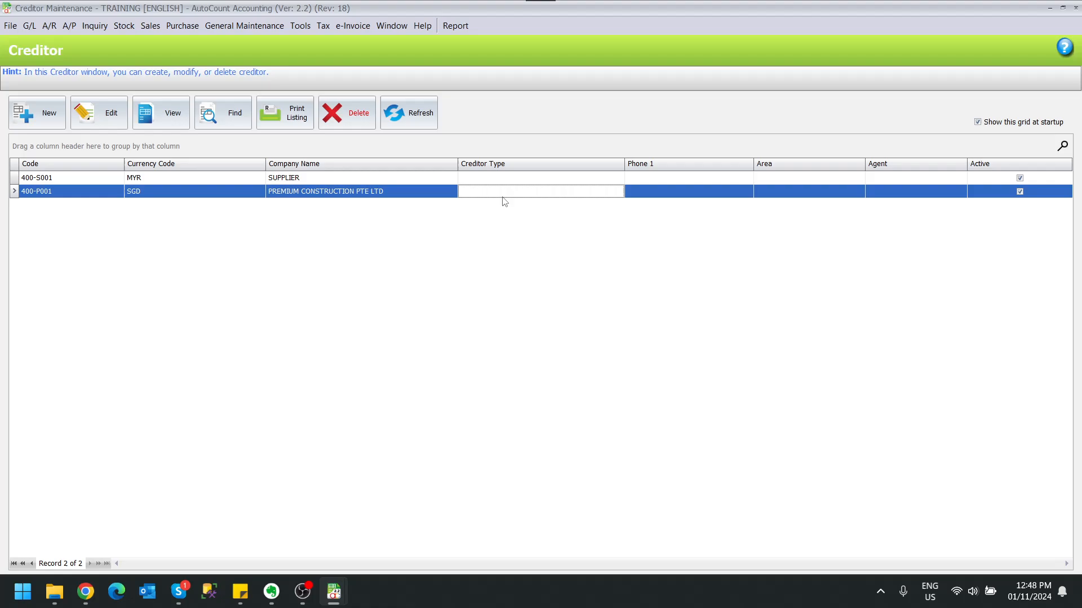
click(335, 196)
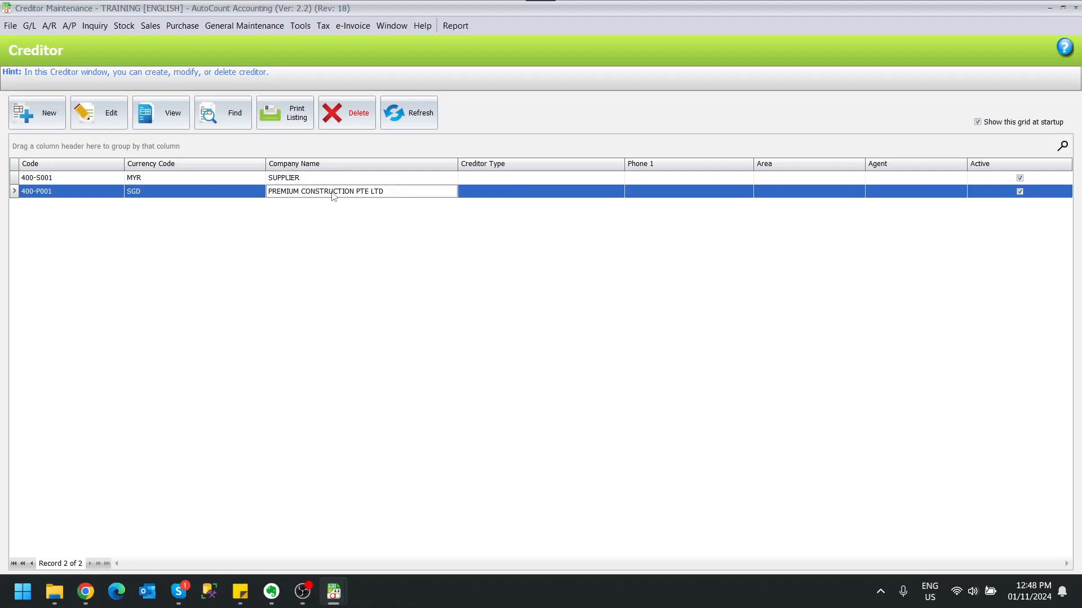
click(106, 116)
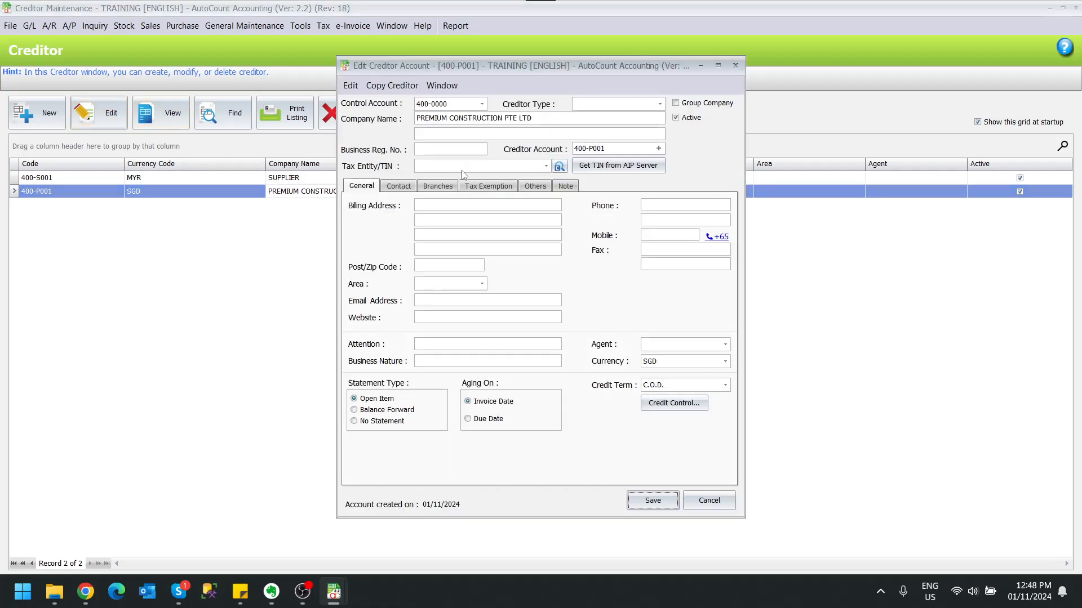
click(546, 166)
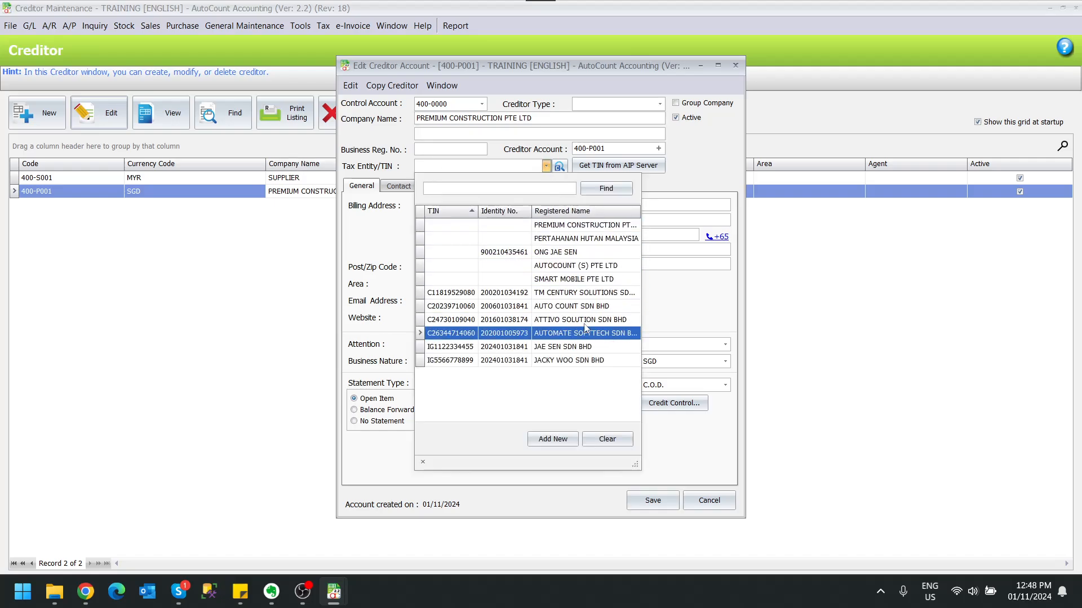
click(609, 229)
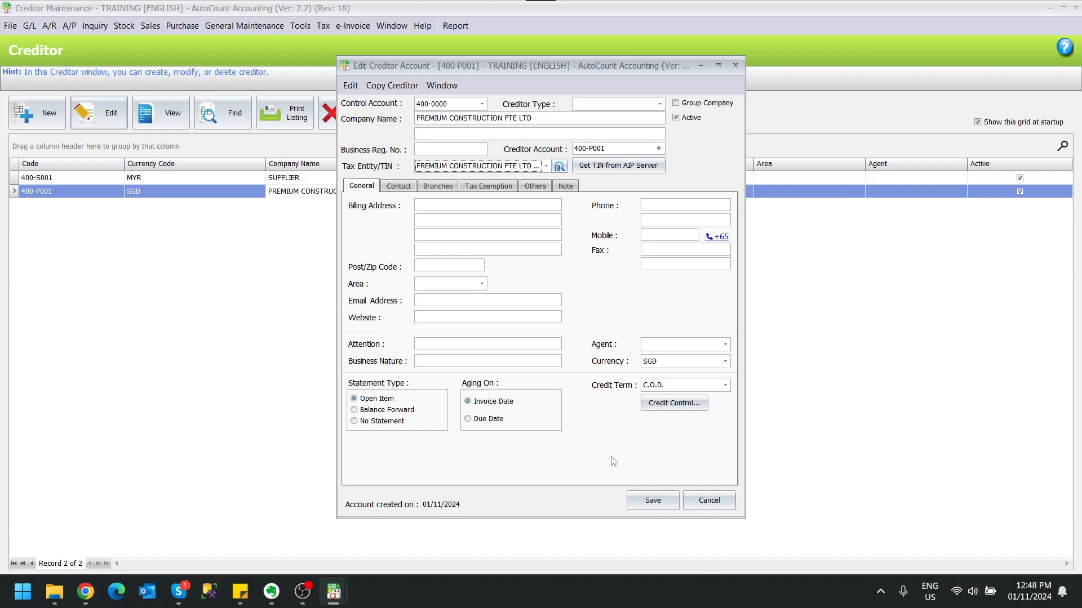
click(653, 507)
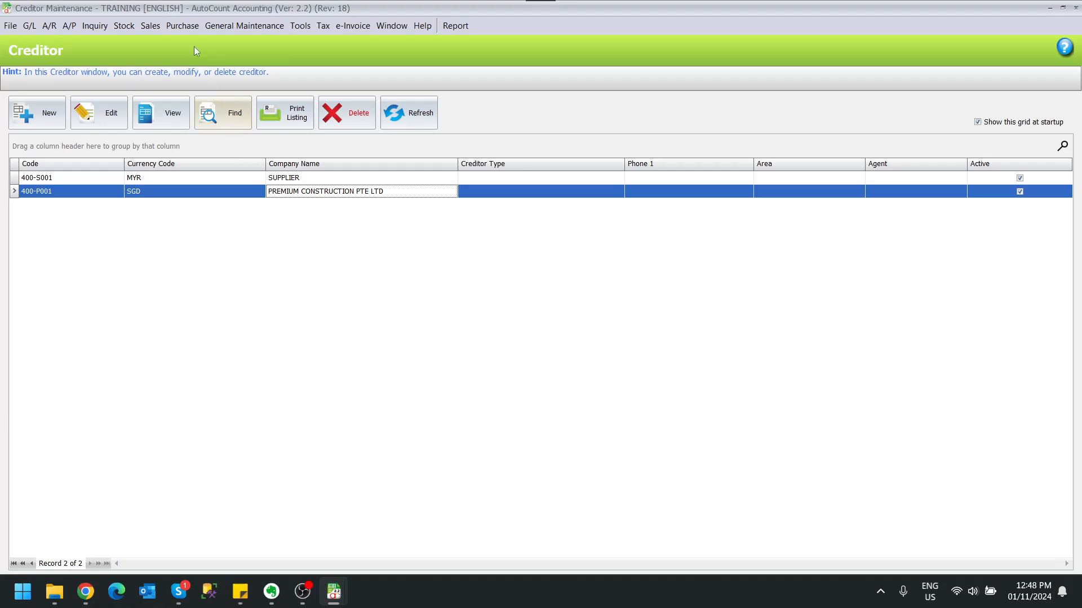
- Create a new purchase invoice with PREMIUM CONSTRUCTION PTE LTD as creditor and maximize its window
click(182, 25)
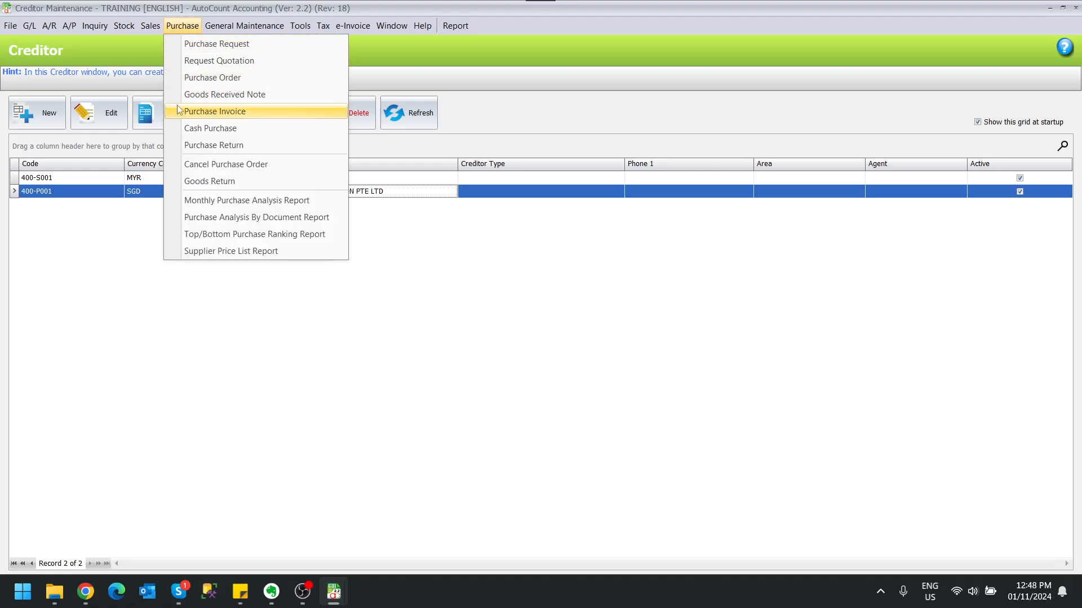
click(214, 111)
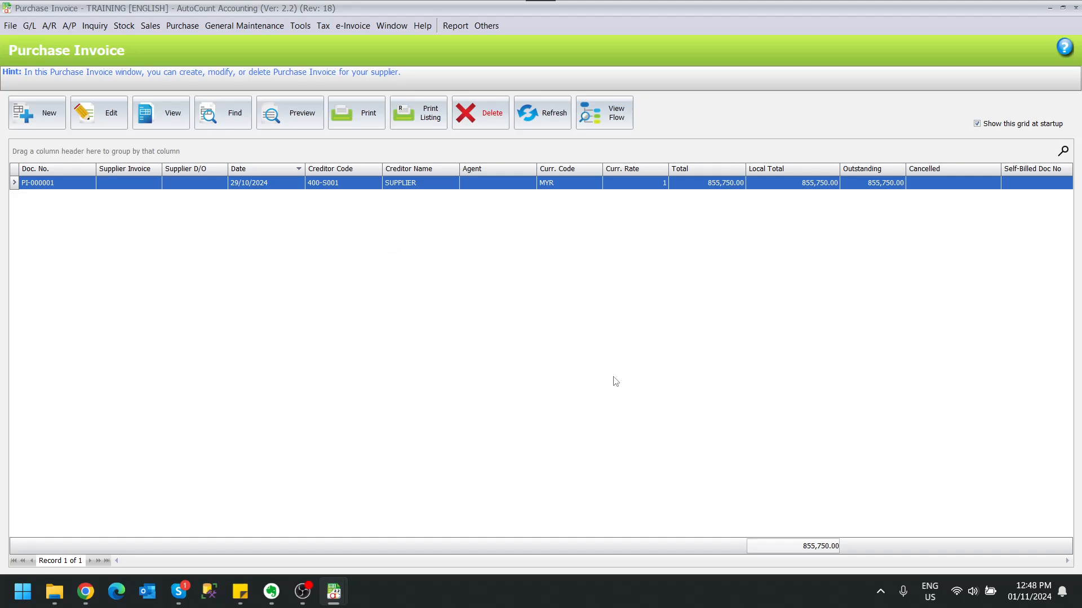
click(23, 122)
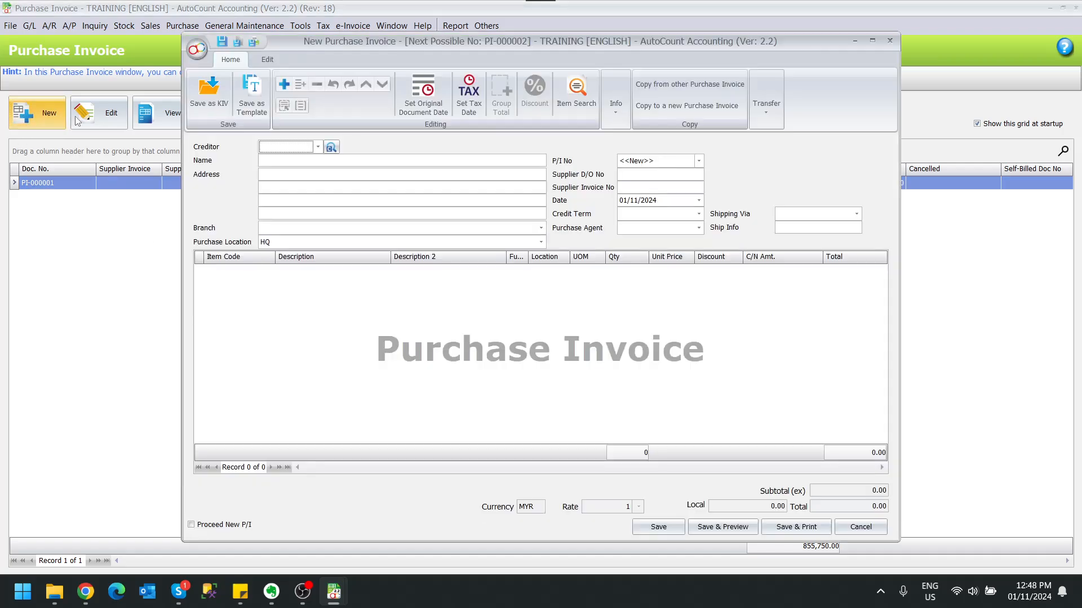
click(318, 148)
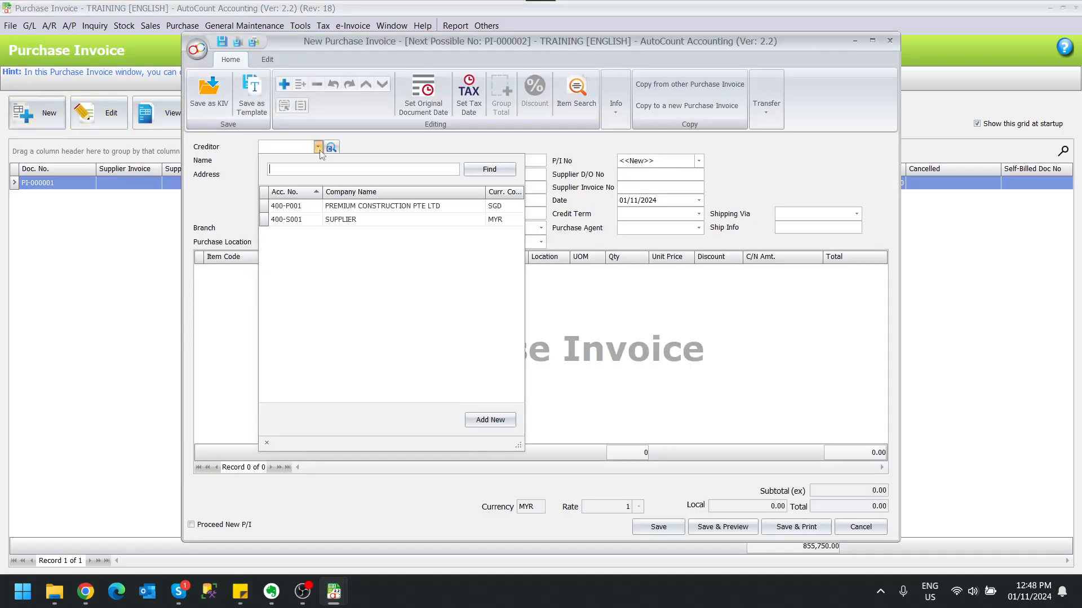
click(333, 208)
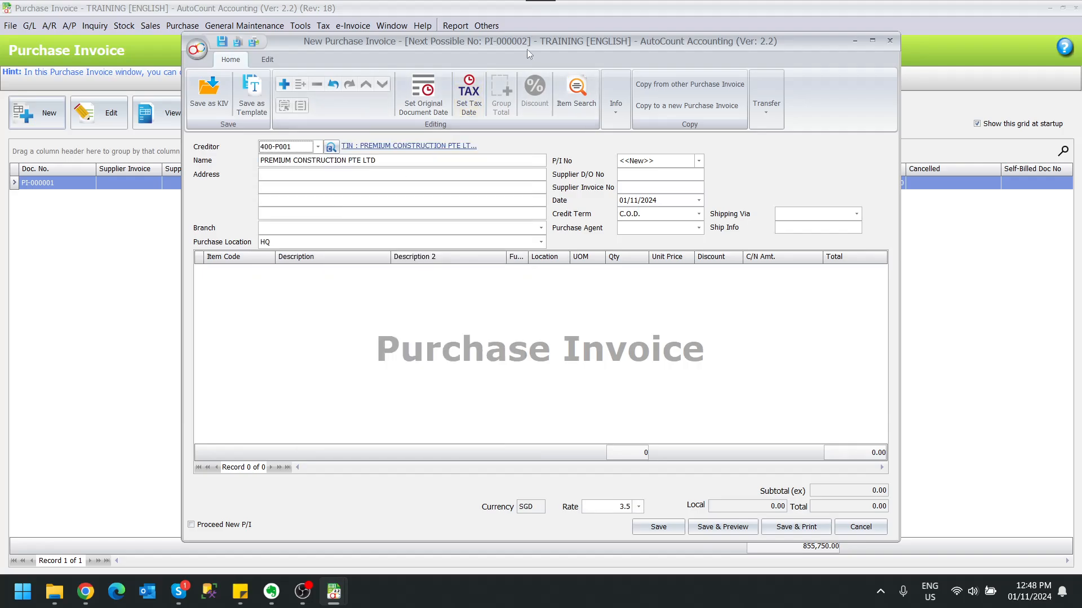
double_click(529, 38)
- Add two item lines to the purchase invoice, SAND and STONE
right_click(288, 268)
click(299, 277)
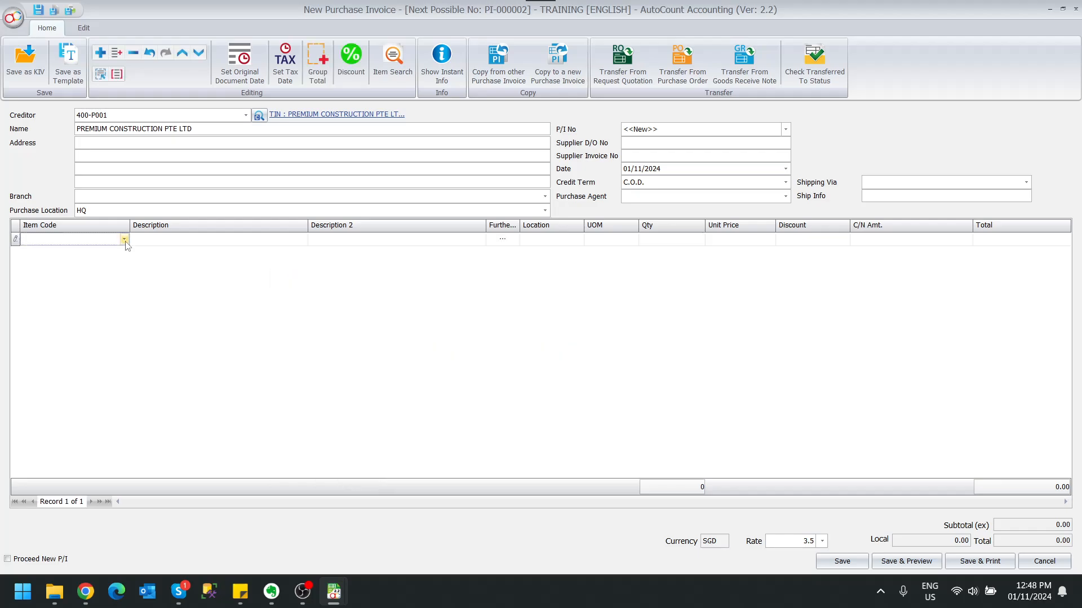
click(124, 239)
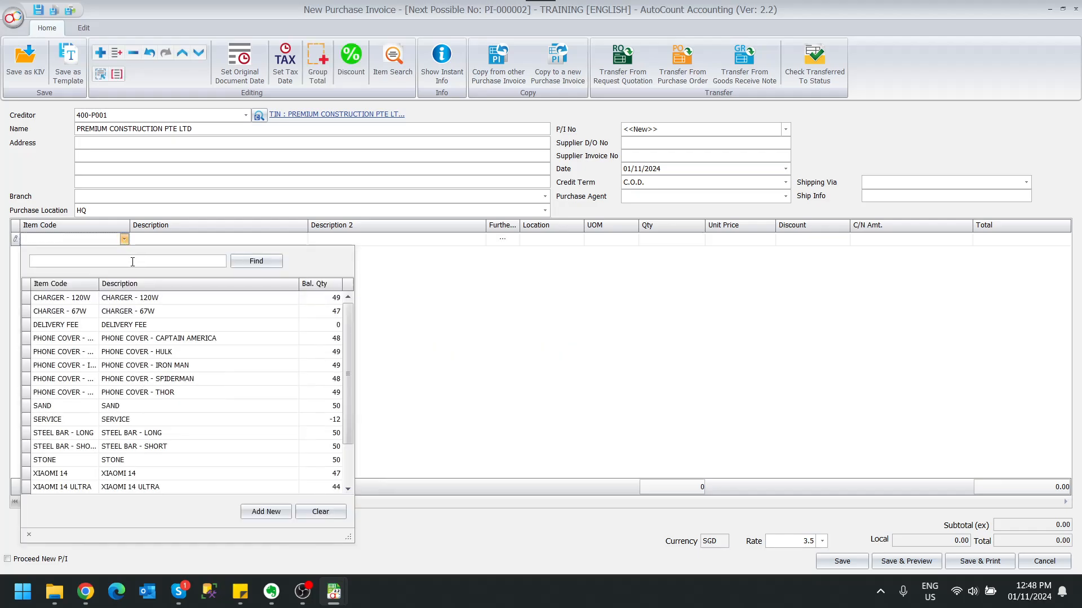
click(152, 406)
right_click(236, 299)
click(251, 309)
click(124, 252)
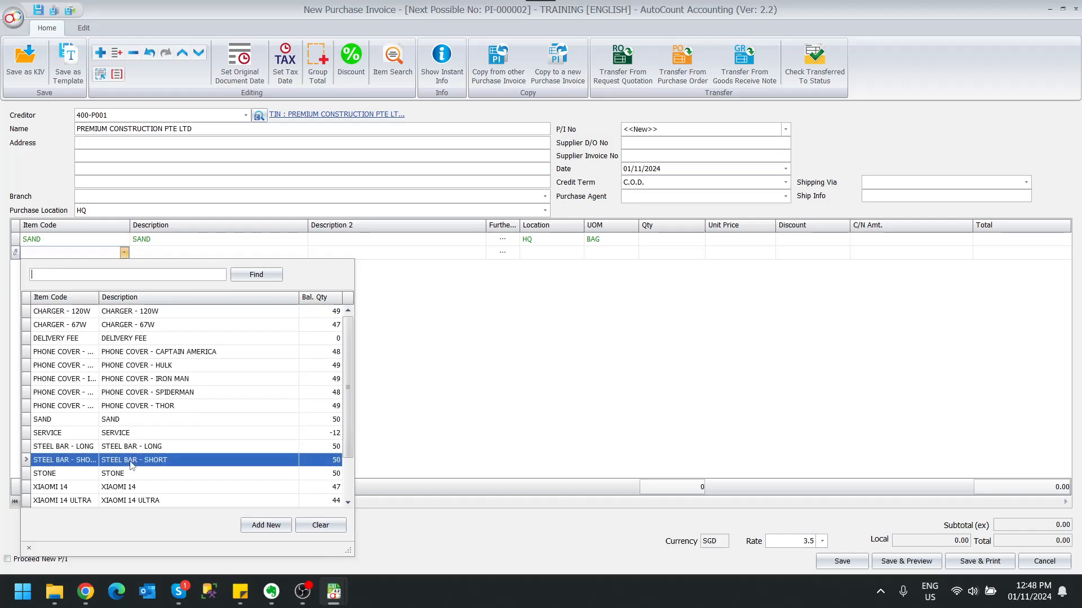
click(85, 471)
click(14, 255)
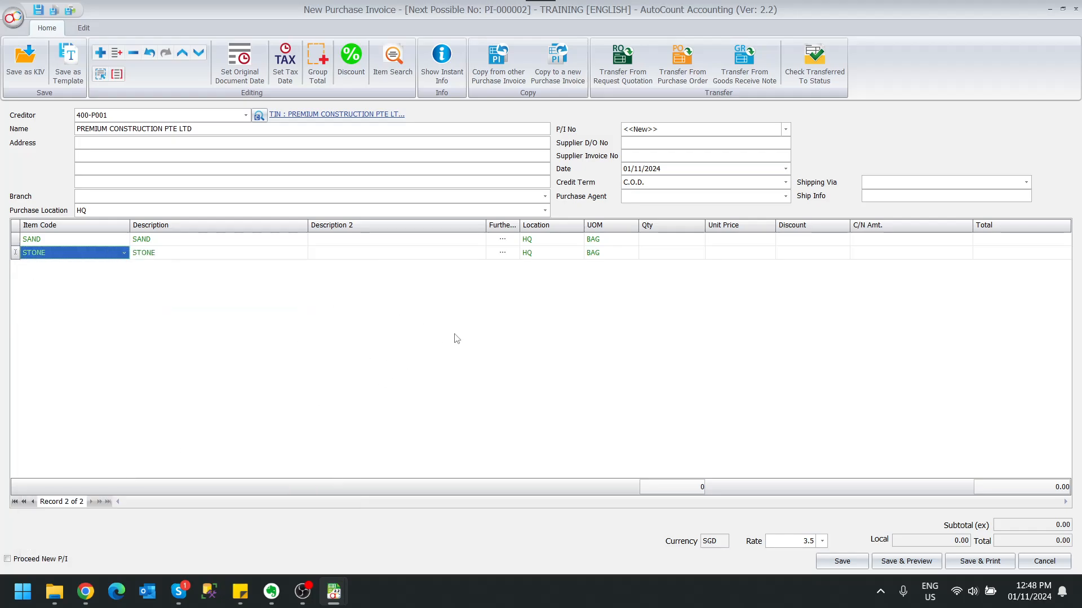
- Set the quantity of both the SAND and STONE lines to 5
click(700, 240)
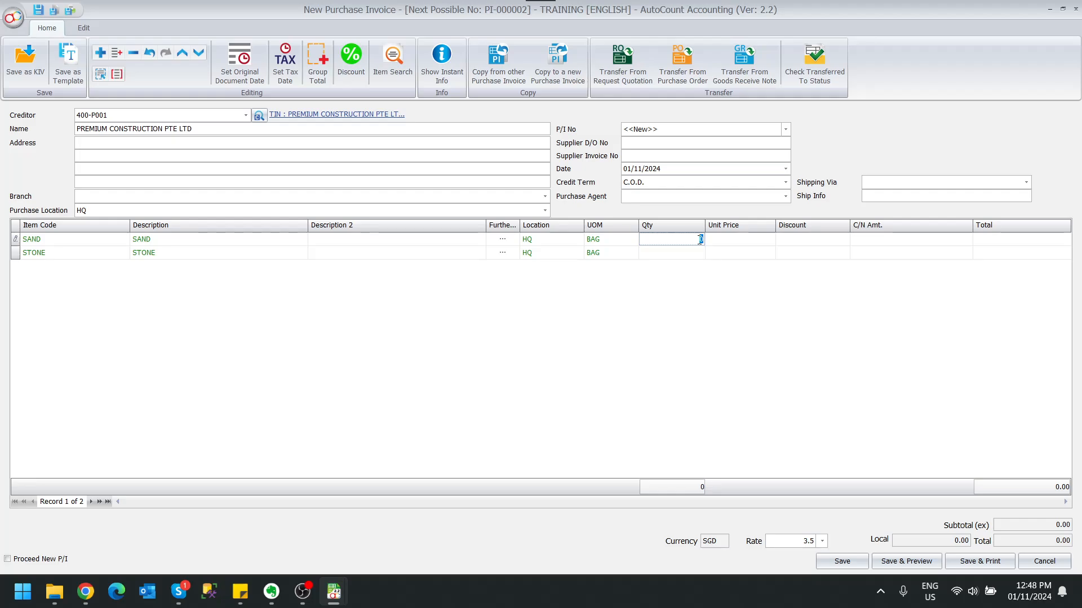
text(5)
key(Return)
click(691, 255)
text(5)
key(Return)
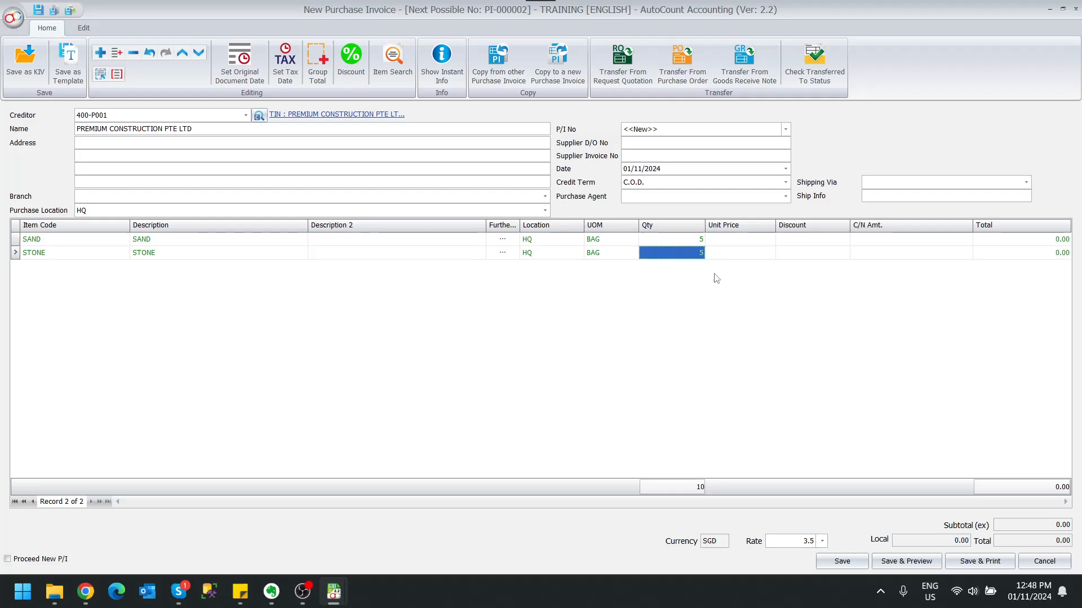
- Set the unit price to 100 for SAND and 120 for STONE
click(751, 241)
text(100)
click(748, 250)
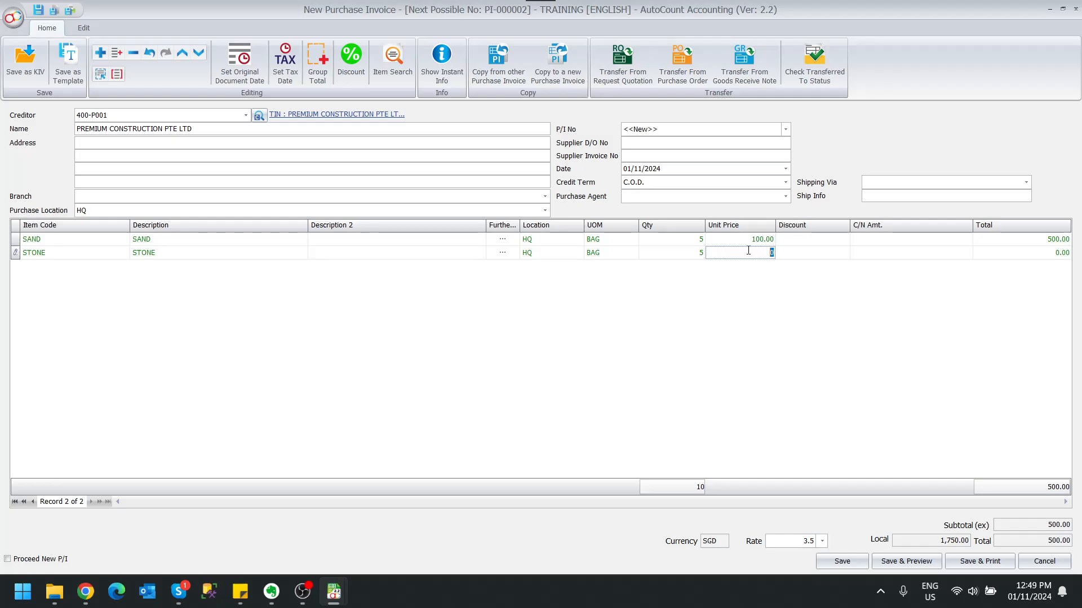
text(120)
key(Return)
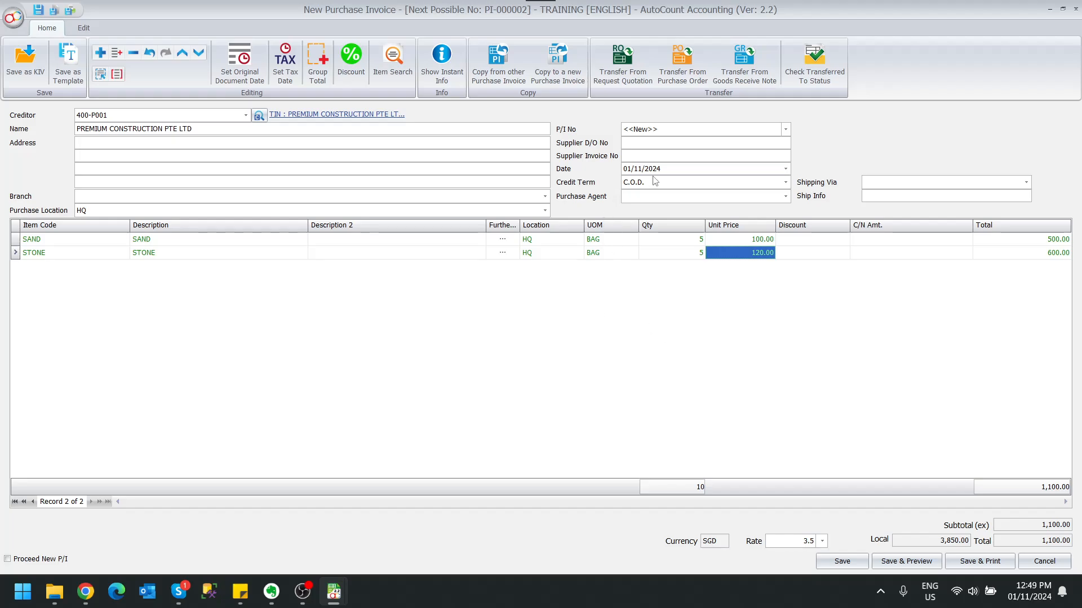
- Enter PC-00030 as the supplier invoice number and save the purchase invoice
click(735, 156)
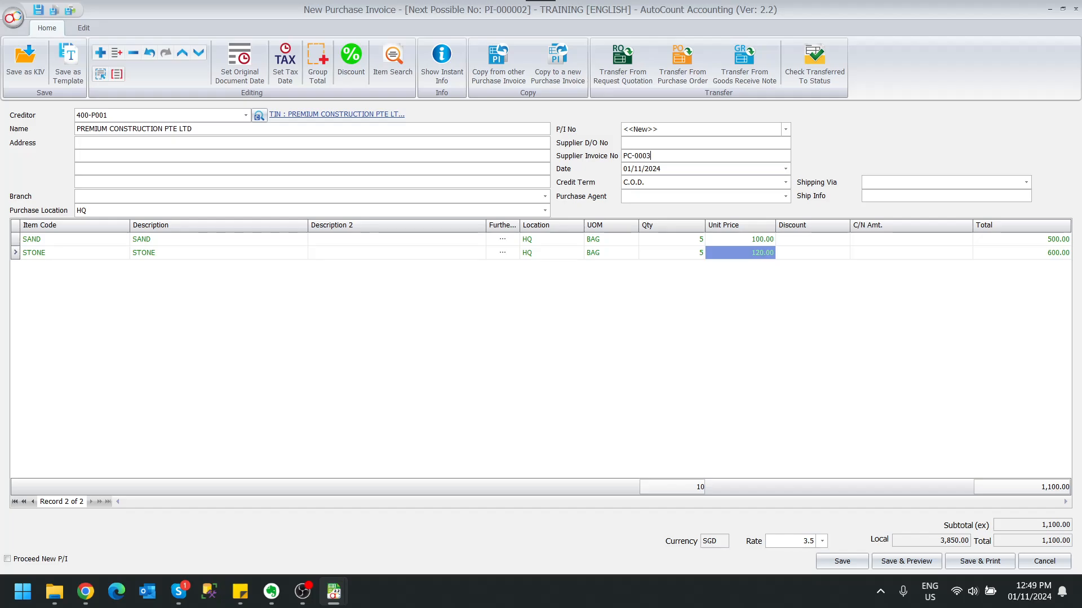
click(628, 276)
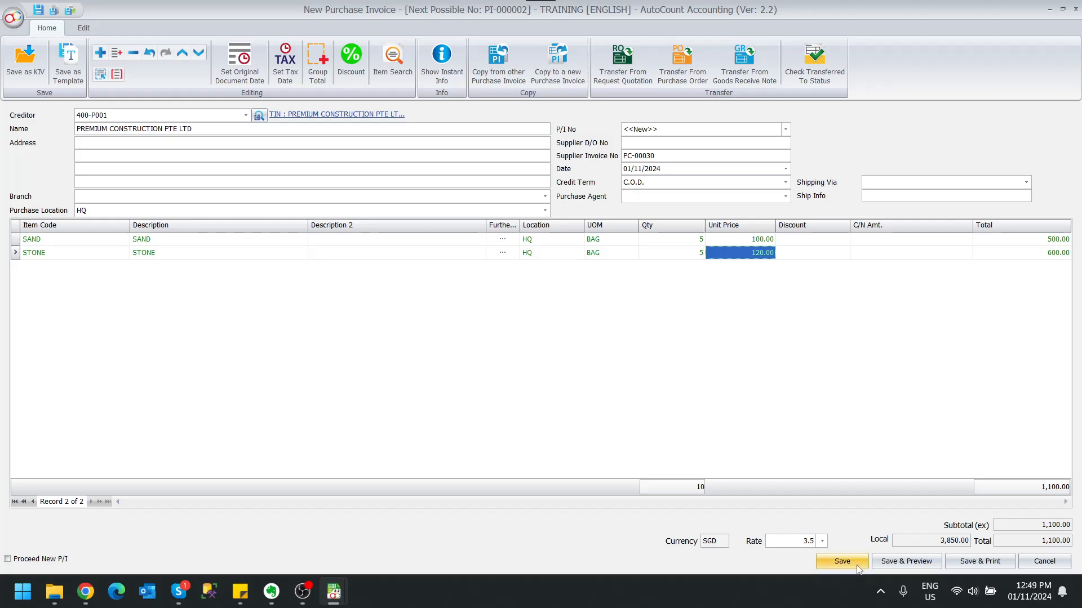
click(857, 563)
click(501, 313)
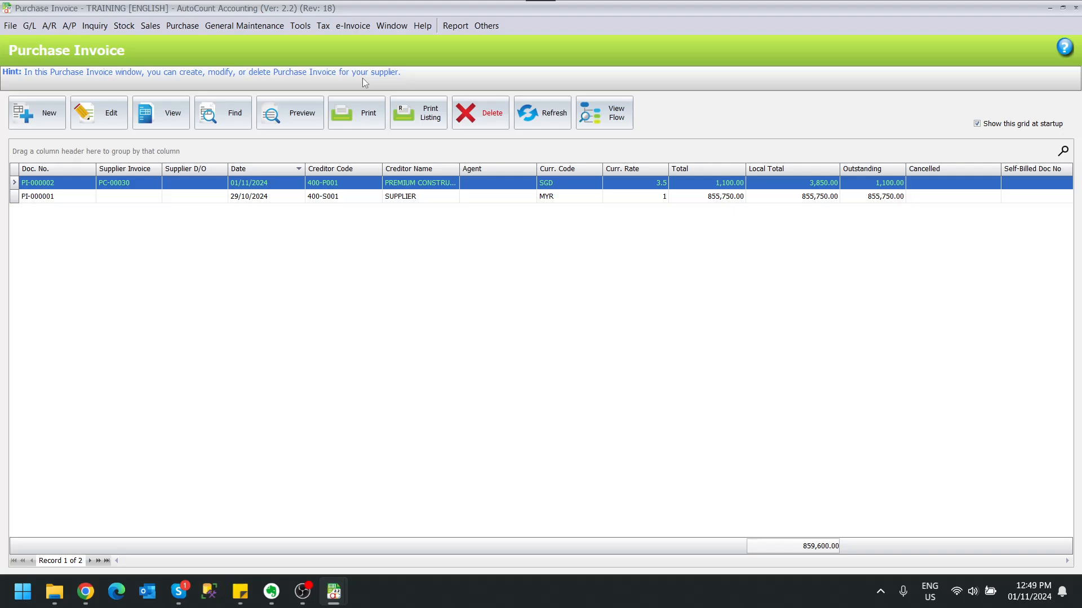
- Create a new self-billed document from the e-Invoice module and start copying from a purchase invoice
click(360, 28)
click(359, 42)
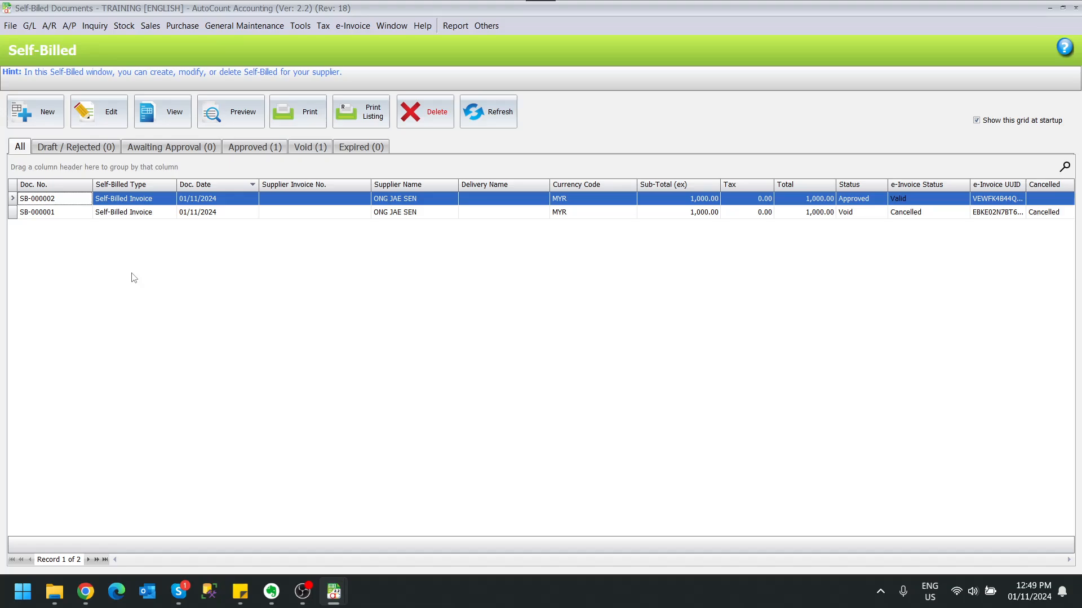
click(32, 110)
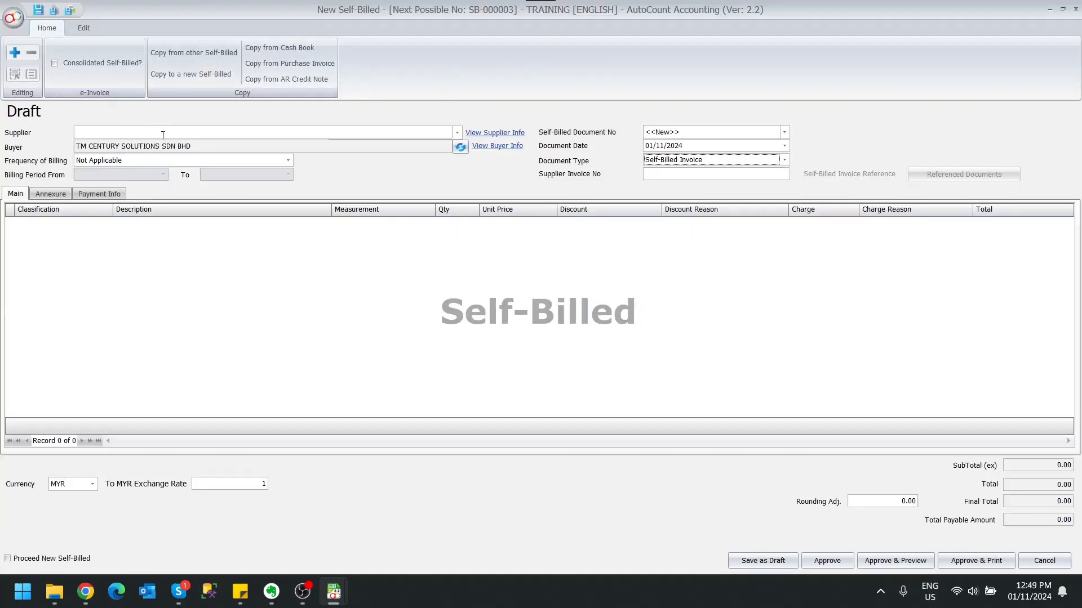
click(328, 68)
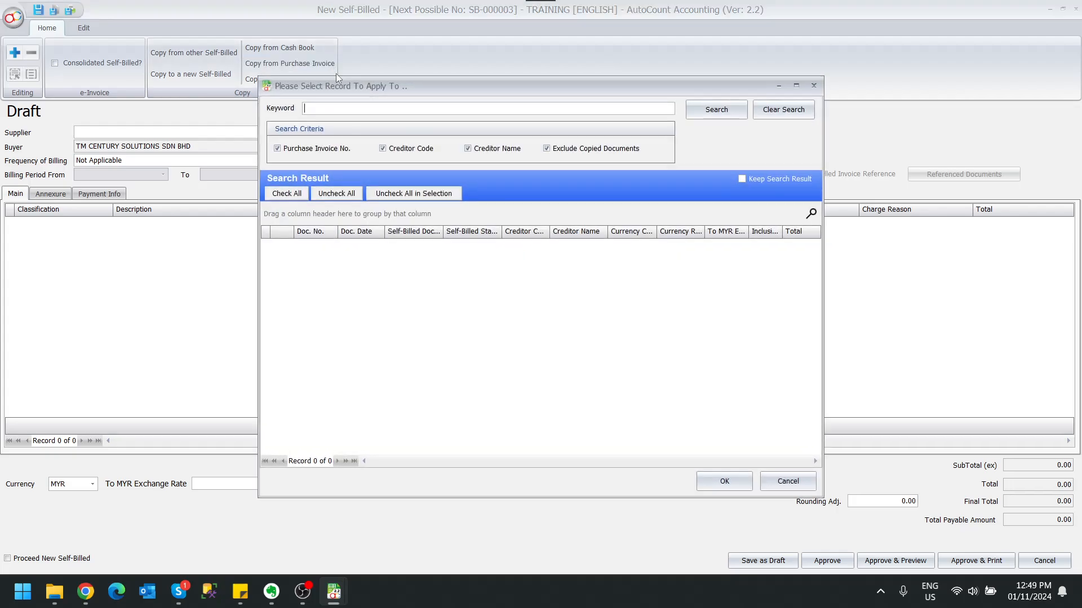
- List all purchase invoices without a keyword and mark the PREMIUM CONSTRUCTION PTE LTD invoice PI-000002
click(698, 111)
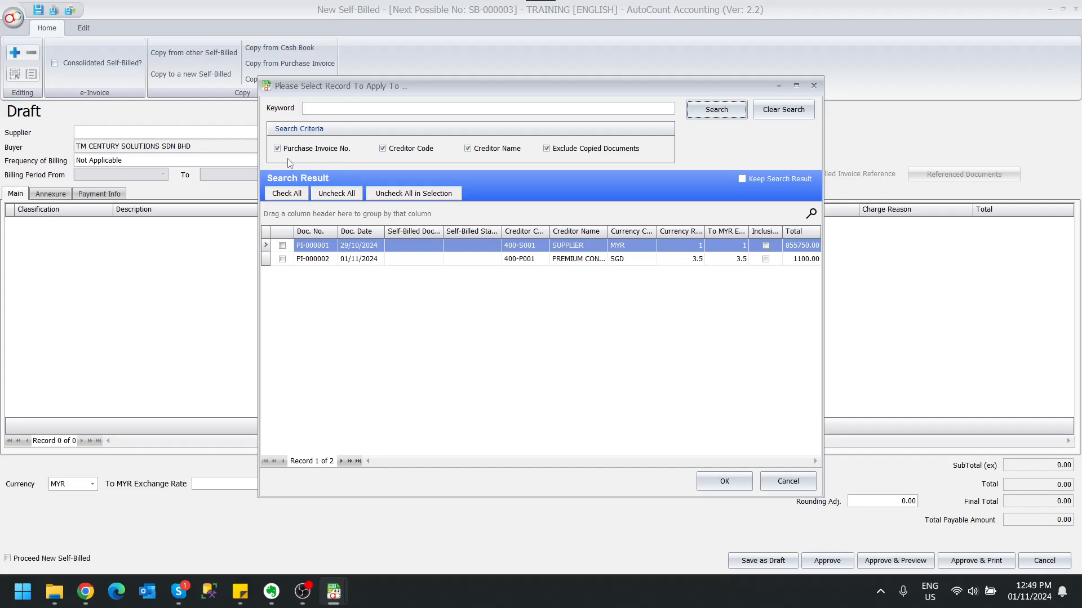
click(284, 262)
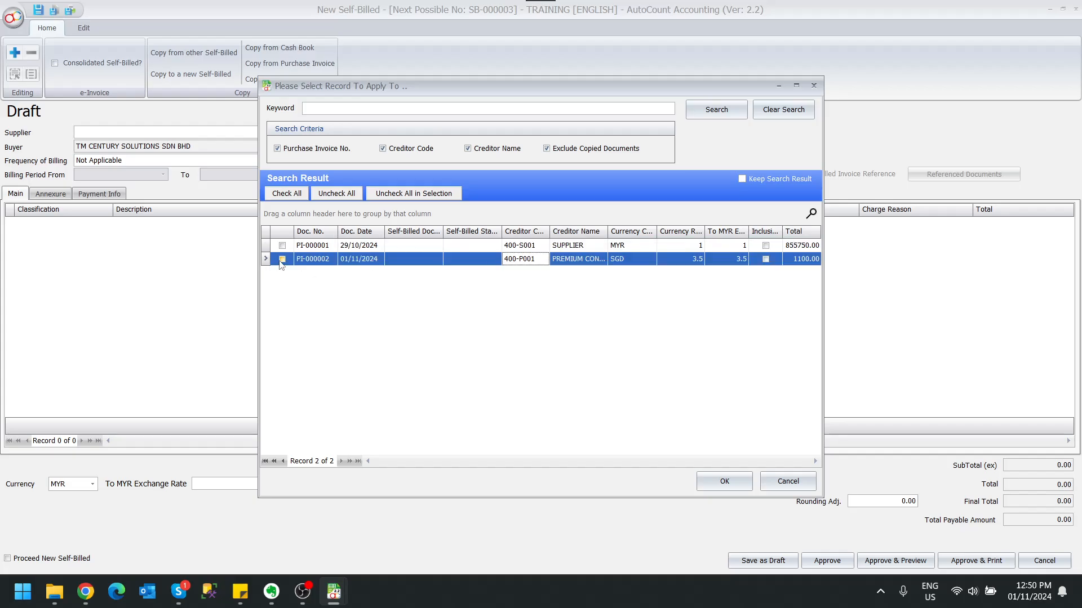
click(283, 260)
- Search the purchase invoices for "premium" and copy invoice PI-000002 into the self-billed document
click(343, 110)
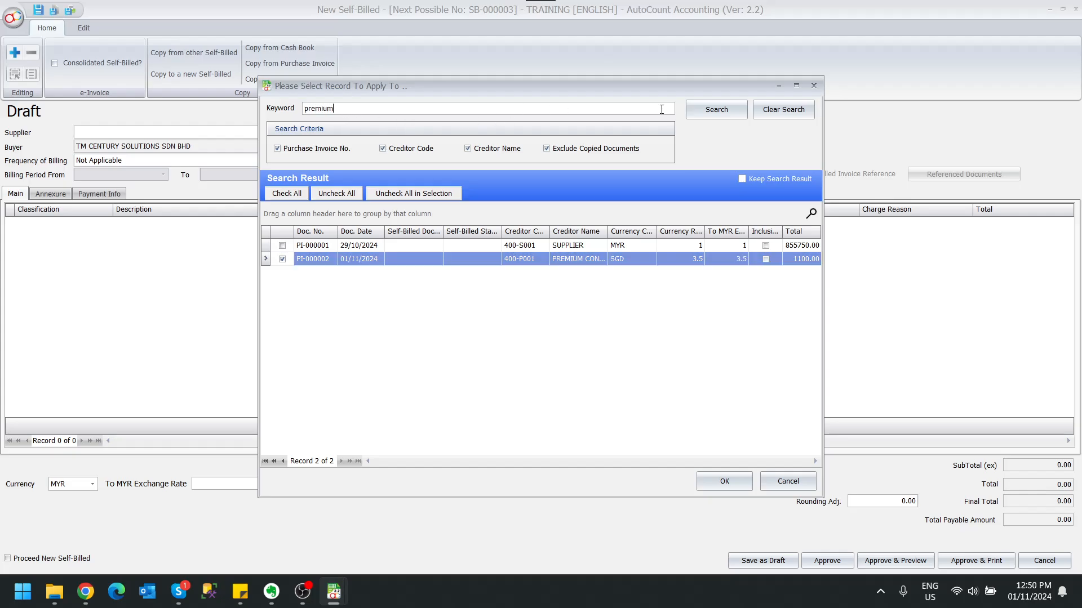
text(premium)
click(716, 109)
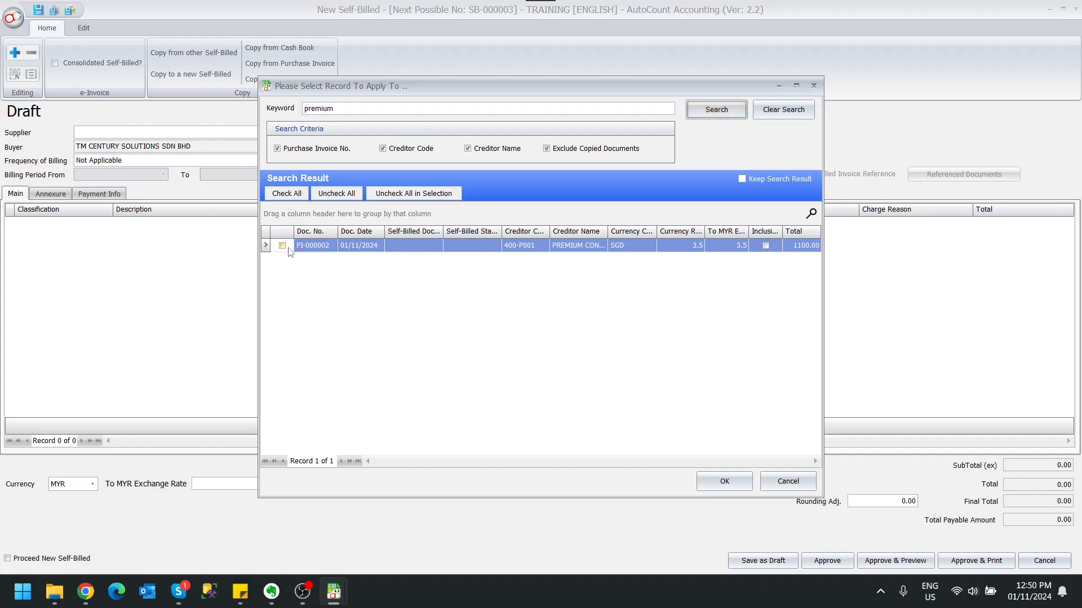
click(282, 246)
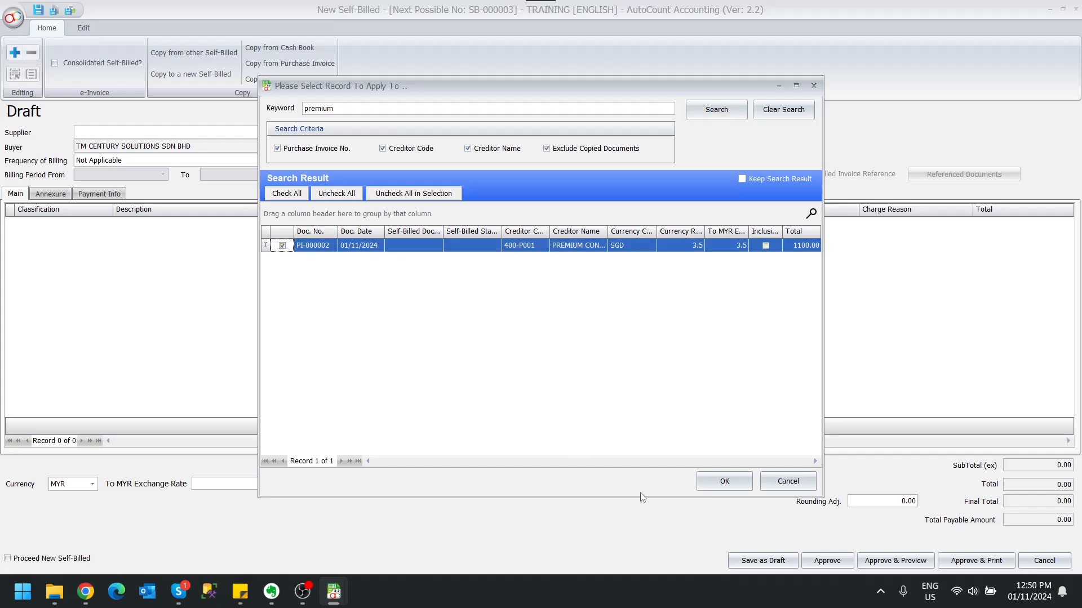
click(714, 482)
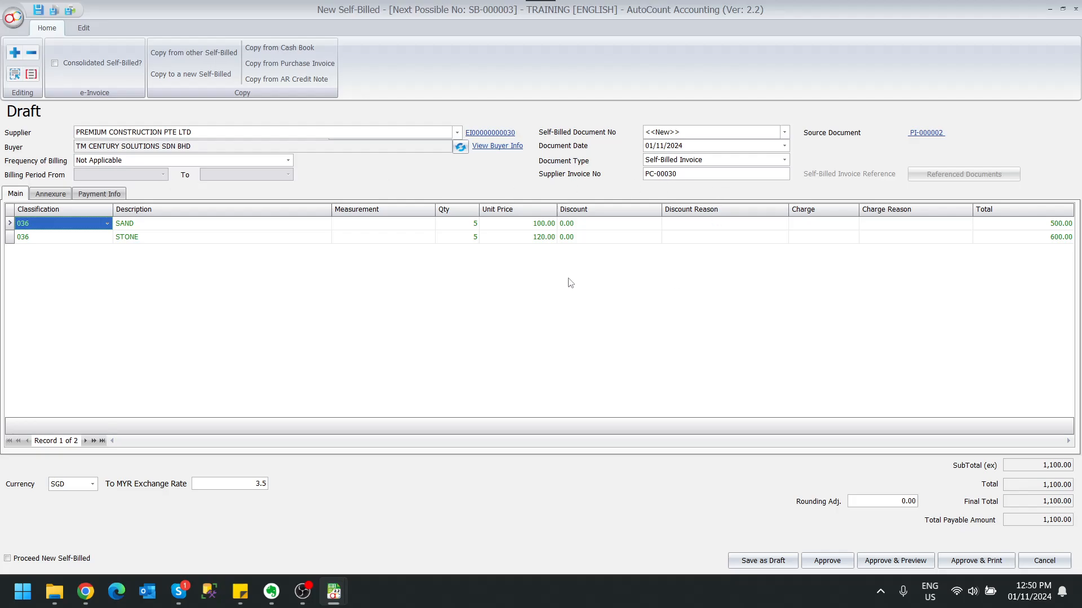
- Set the classification of both the SAND and STONE lines to 034, Self-billed - Importation of goods
click(107, 224)
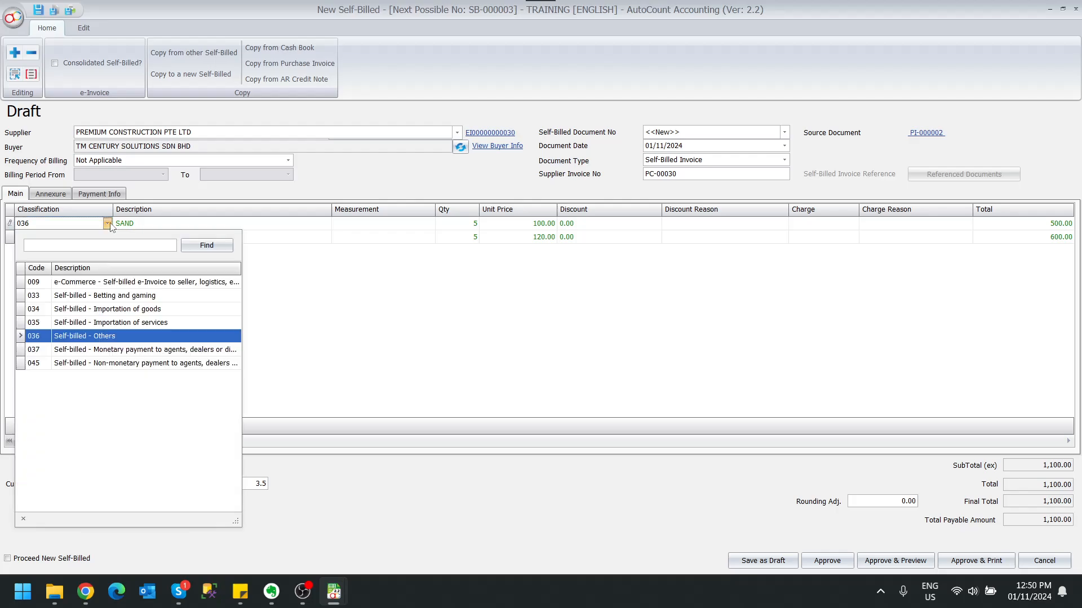
click(164, 311)
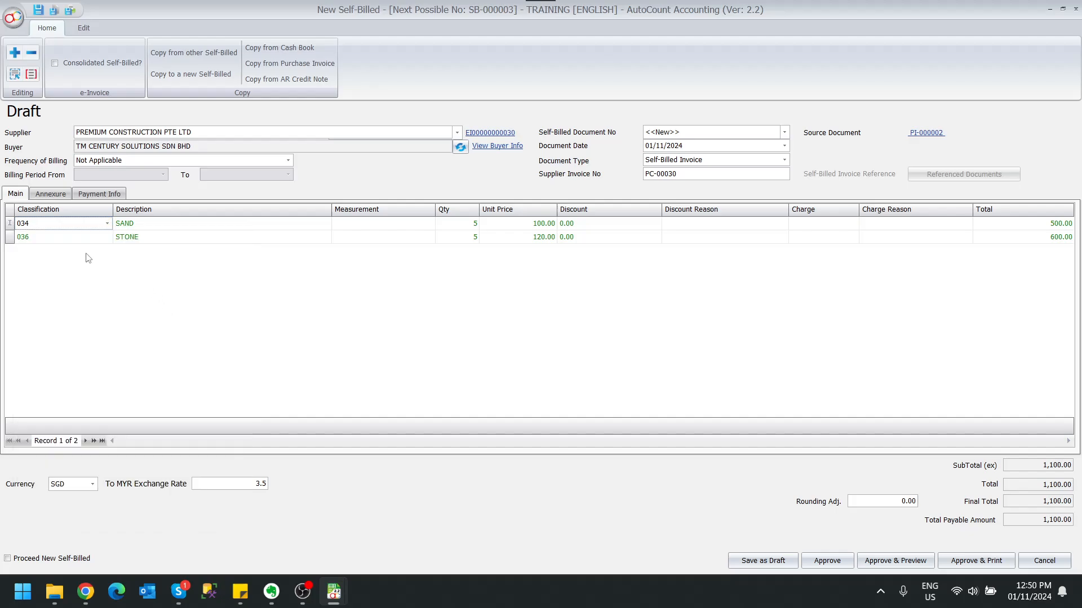
click(108, 238)
click(129, 325)
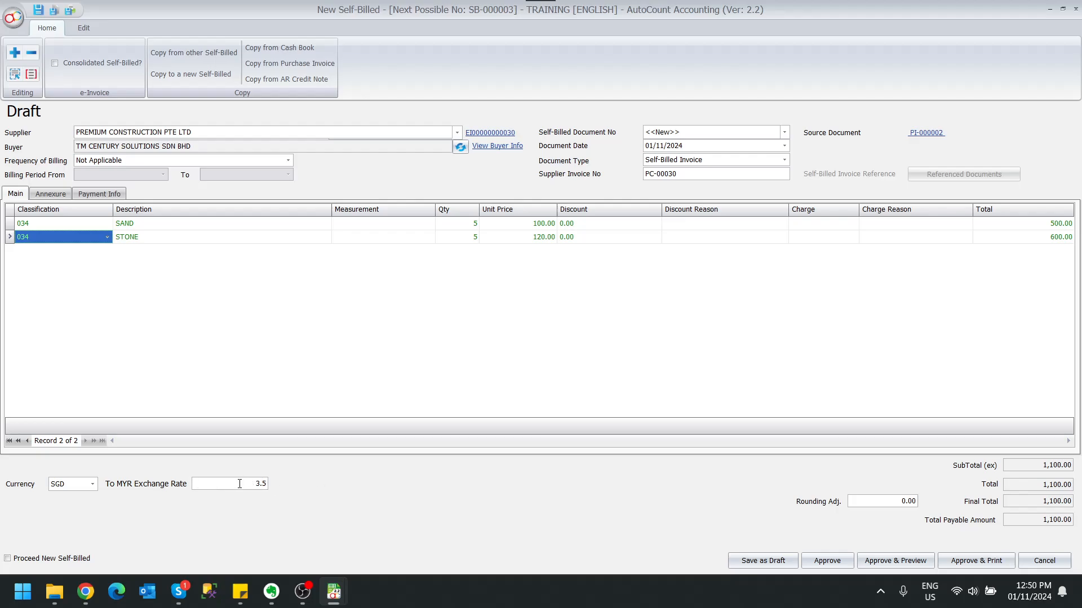
click(63, 197)
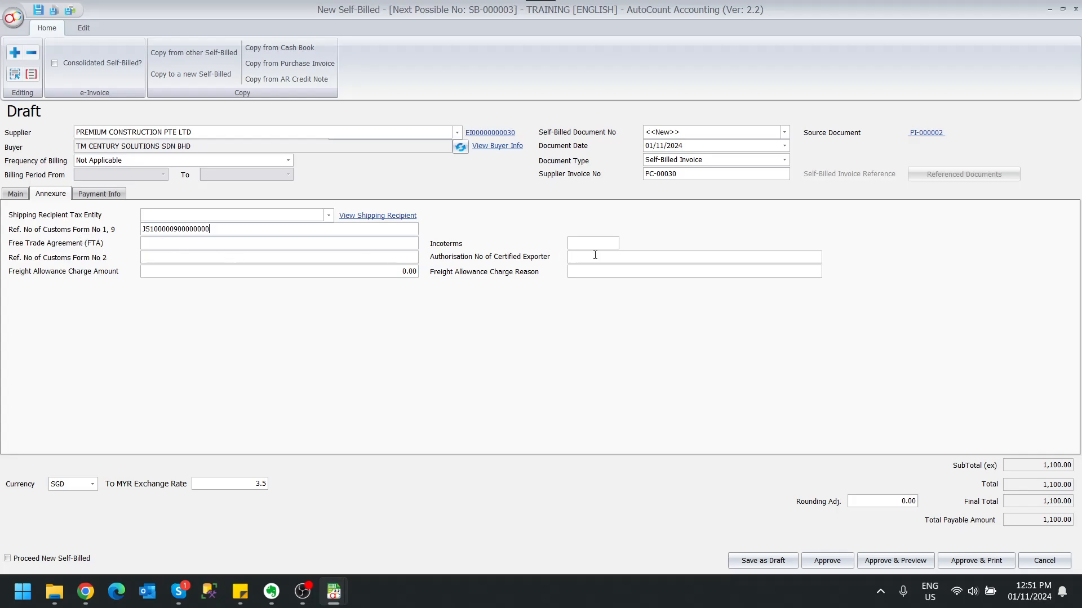
click(827, 561)
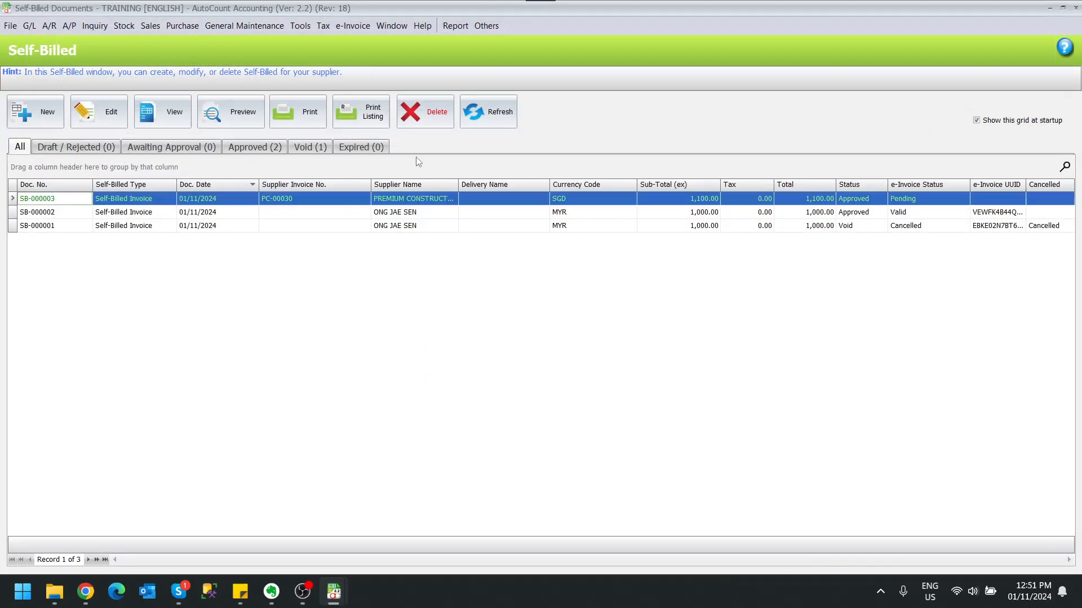
- Refresh the self-billed list and the purchase invoice list to check the e-Invoice status and the linked self-billed document number
click(483, 117)
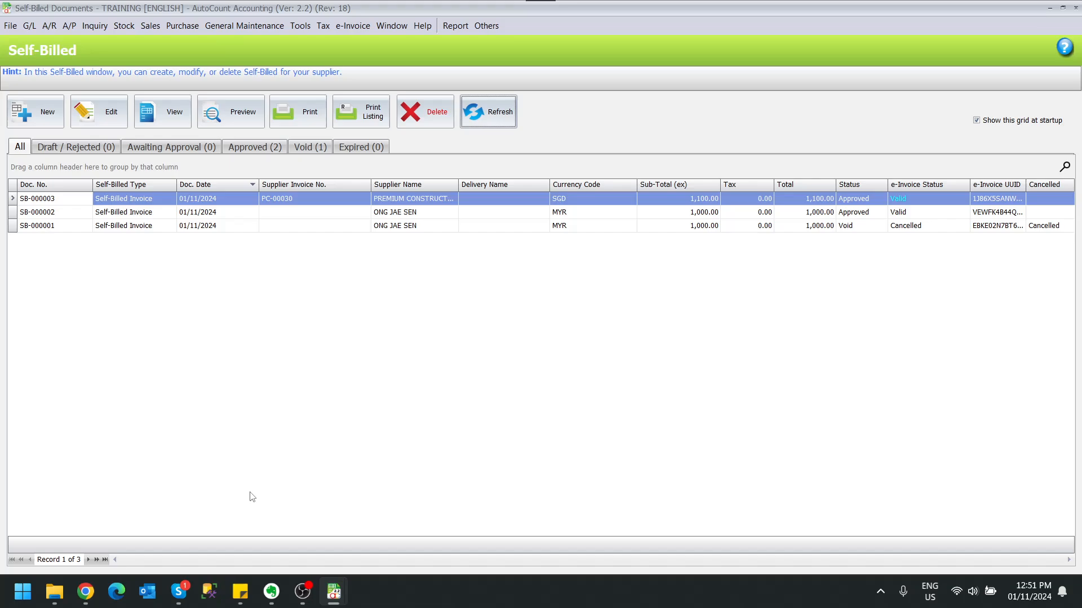
mouse_move(333, 592)
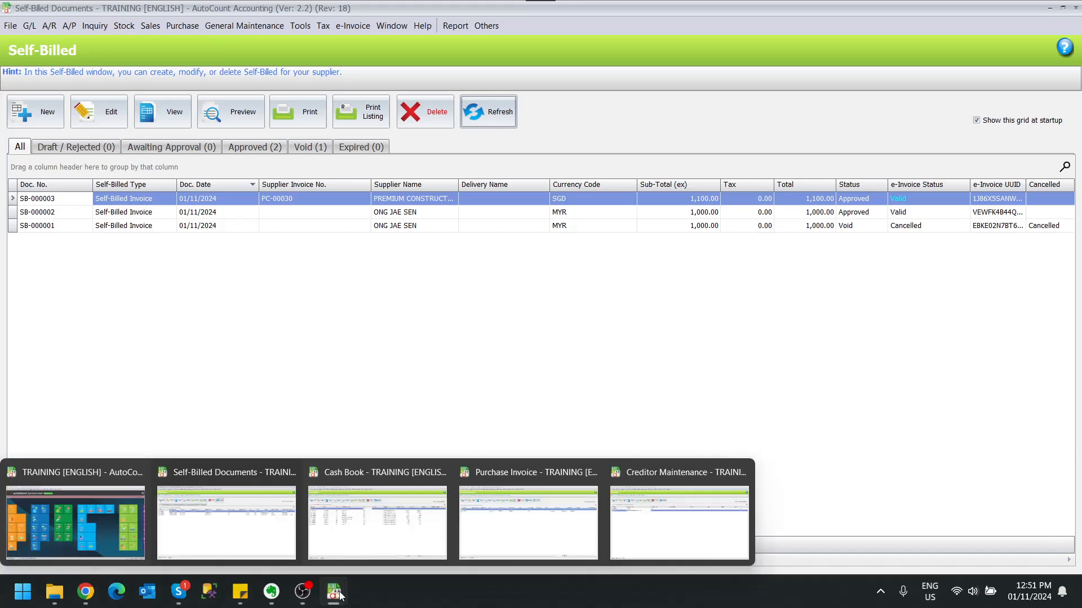
click(535, 534)
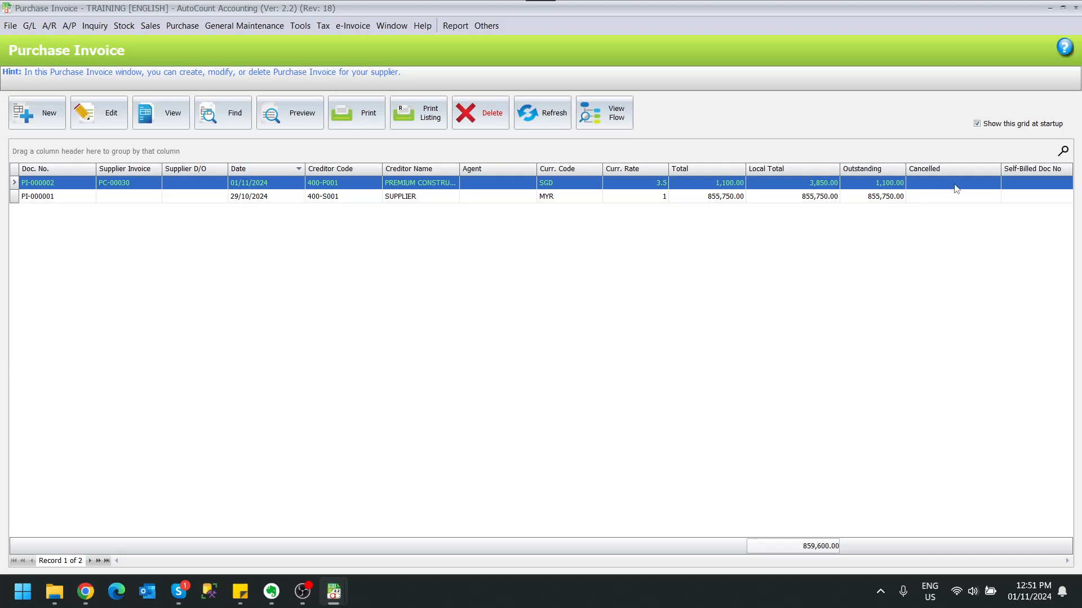
click(542, 111)
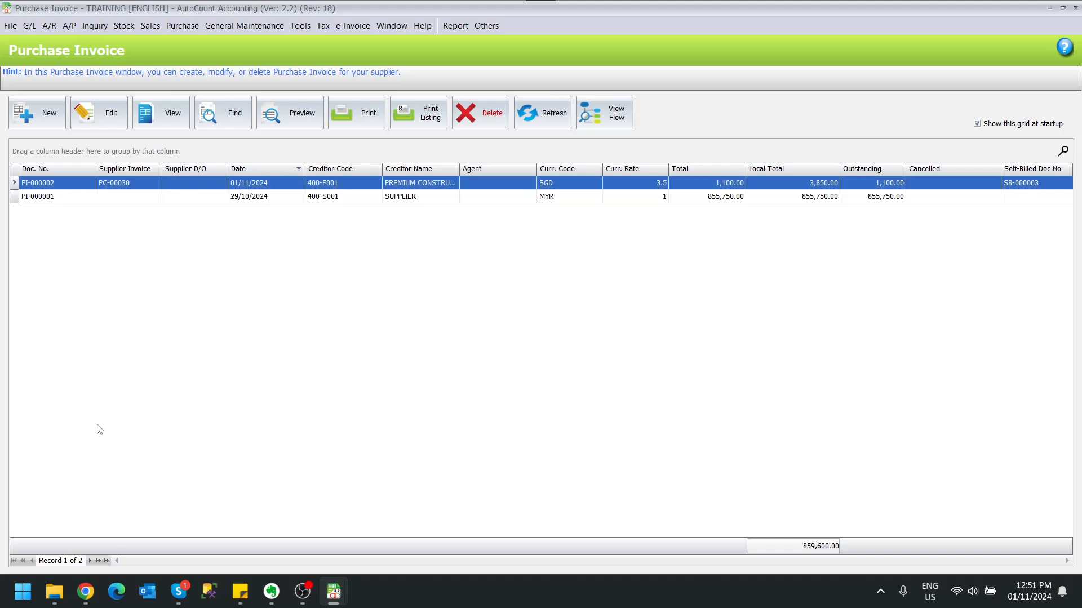
- Switch to the MyInvois Portal in Chrome, reload the documents, and view self-billed invoice SB-000003 before returning to the document list
click(86, 592)
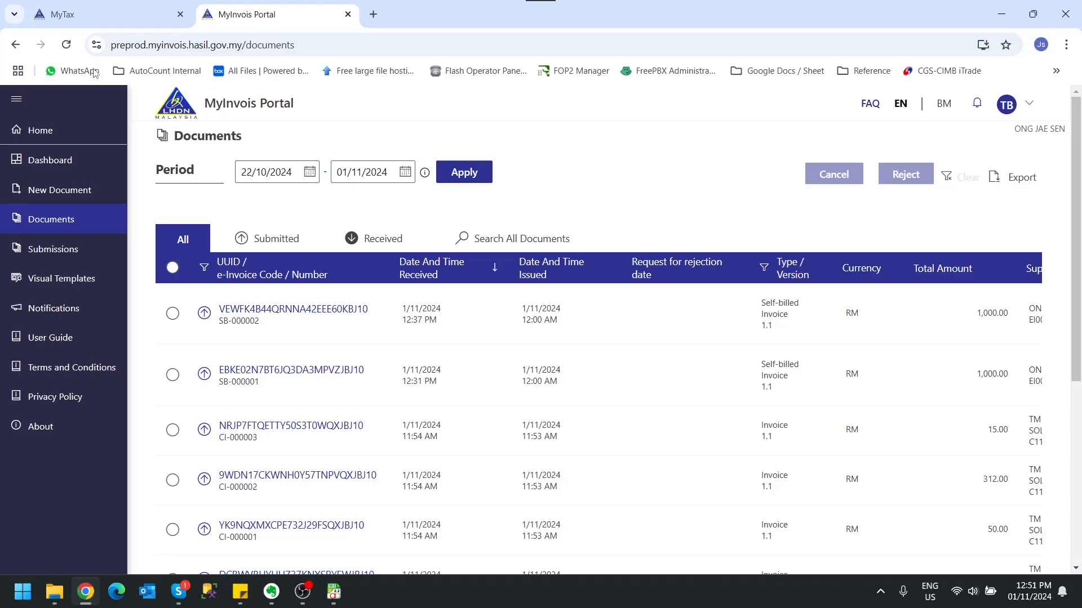
click(66, 45)
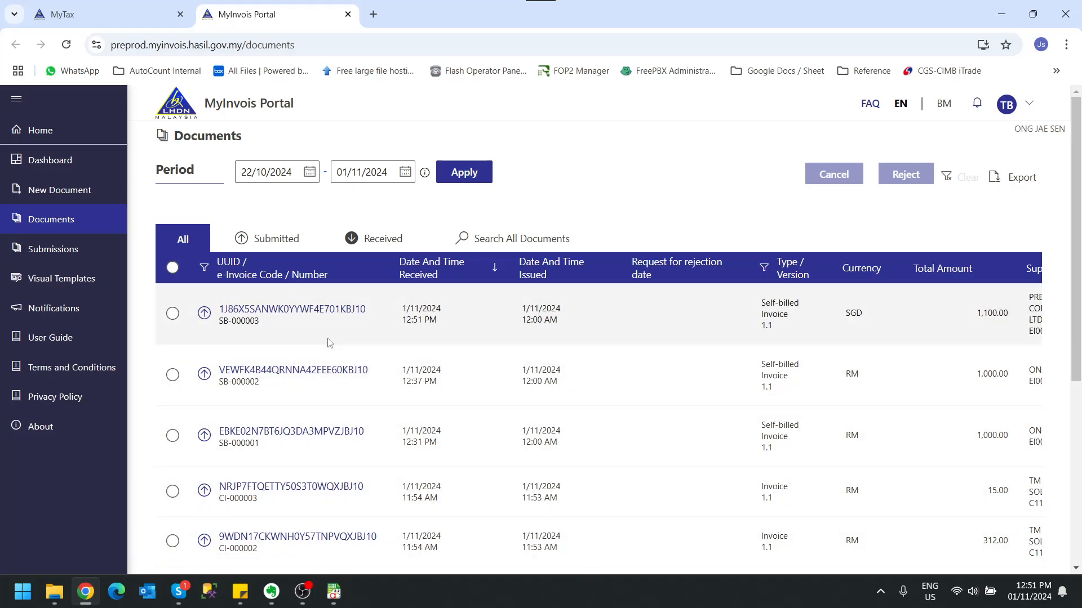
click(344, 307)
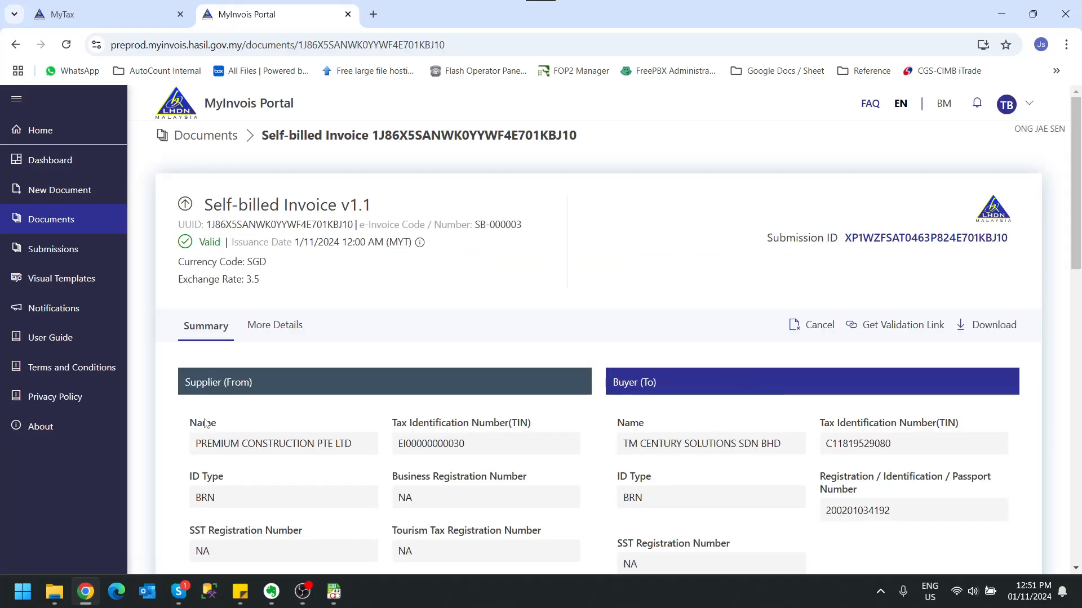
click(57, 218)
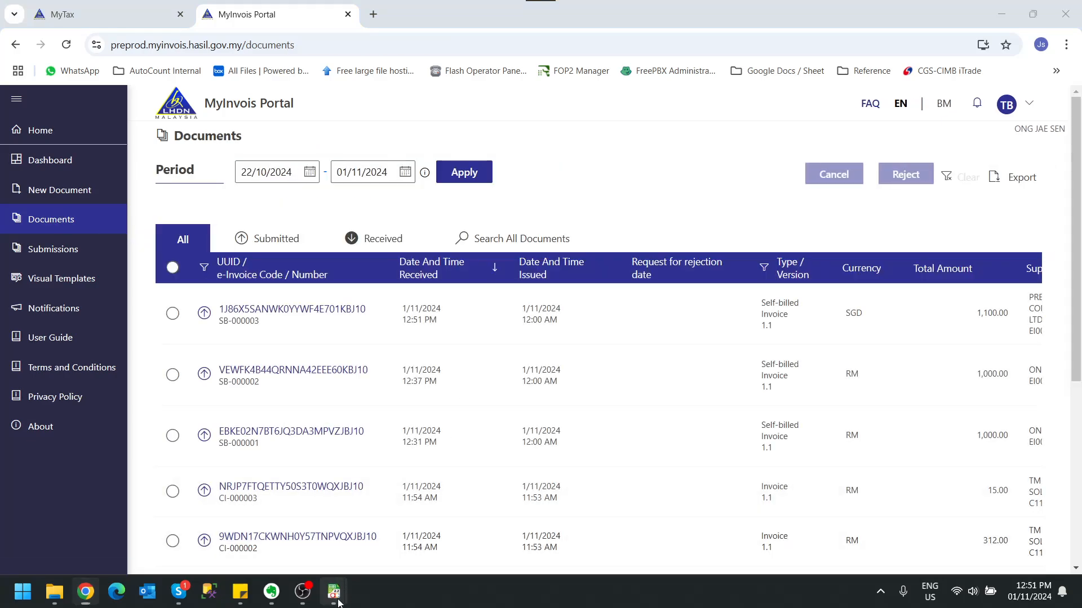
- Return to AutoCount's self-billed list and view the copy options of a new self-billed document, closing it unsaved
mouse_move(333, 590)
click(540, 548)
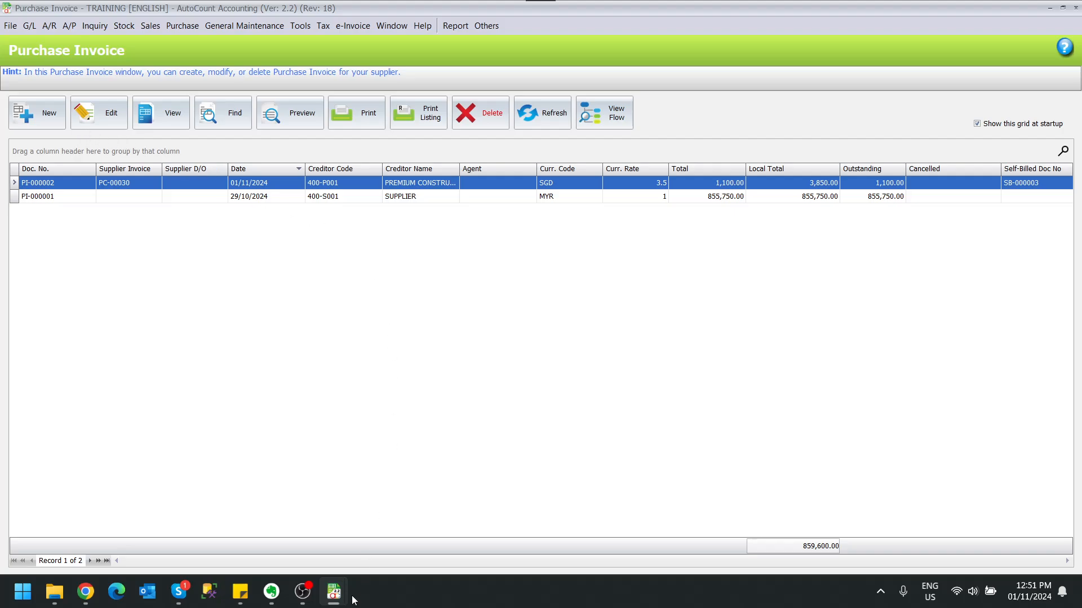
mouse_move(333, 592)
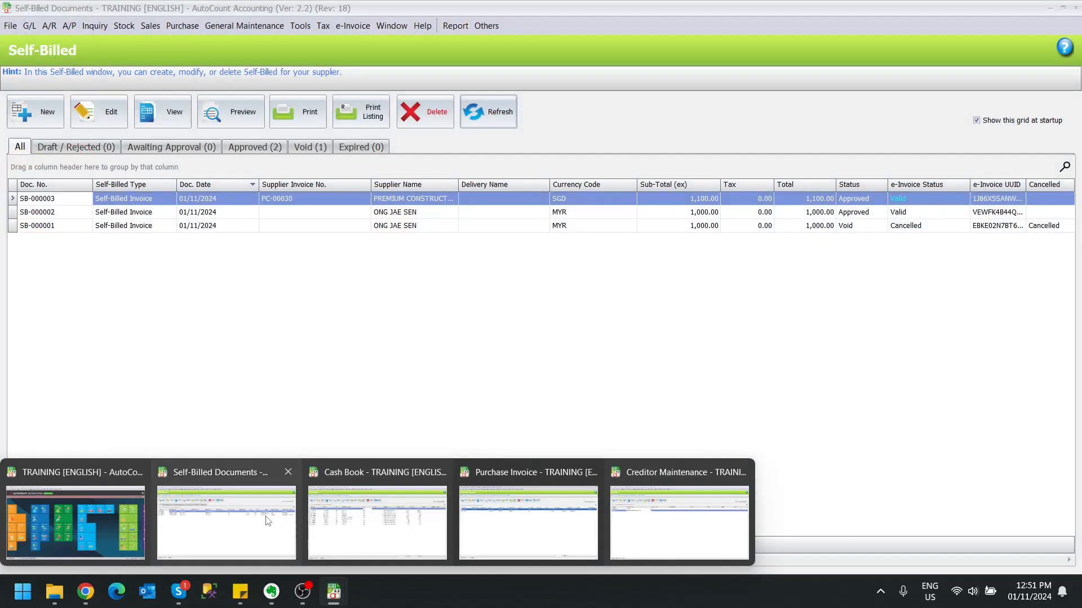
click(267, 521)
click(45, 113)
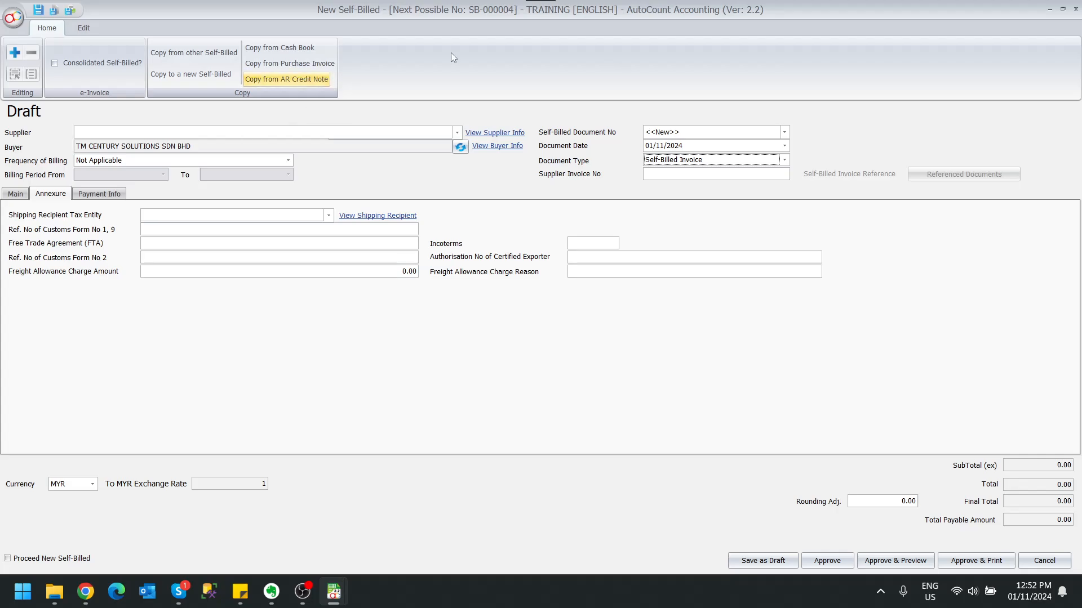
click(1075, 9)
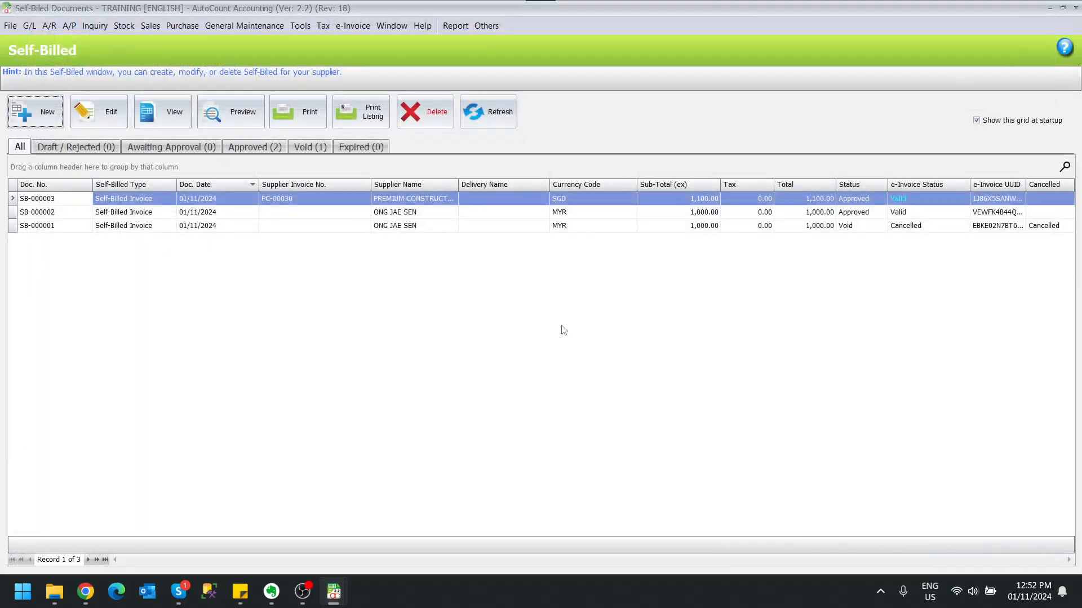
- Open the purchase invoice list and view the actions available for invoice PI-000001, including copying to a new self-billed document
click(172, 26)
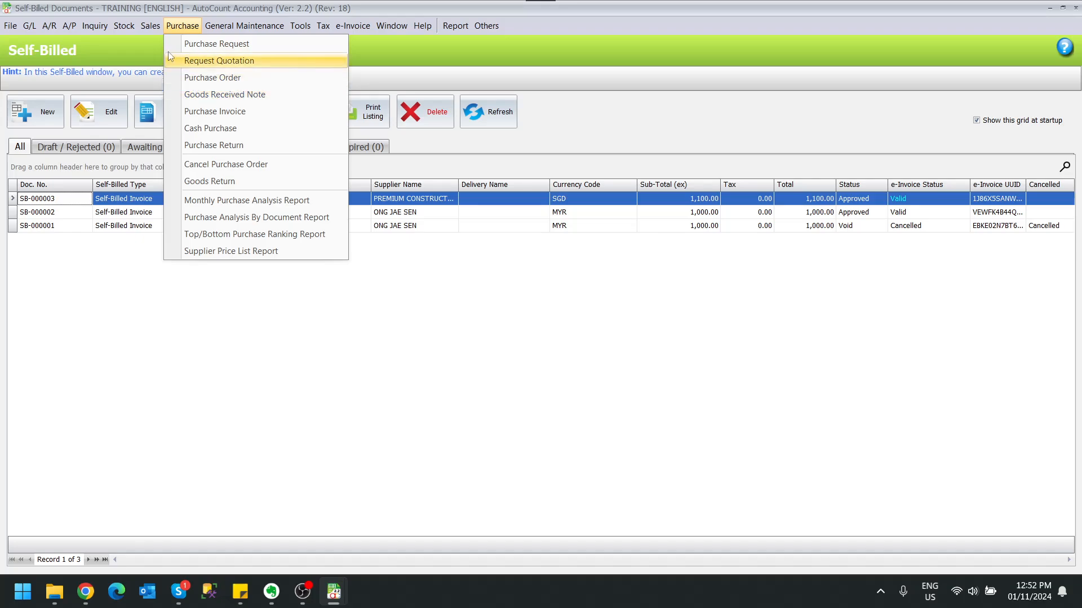
click(204, 115)
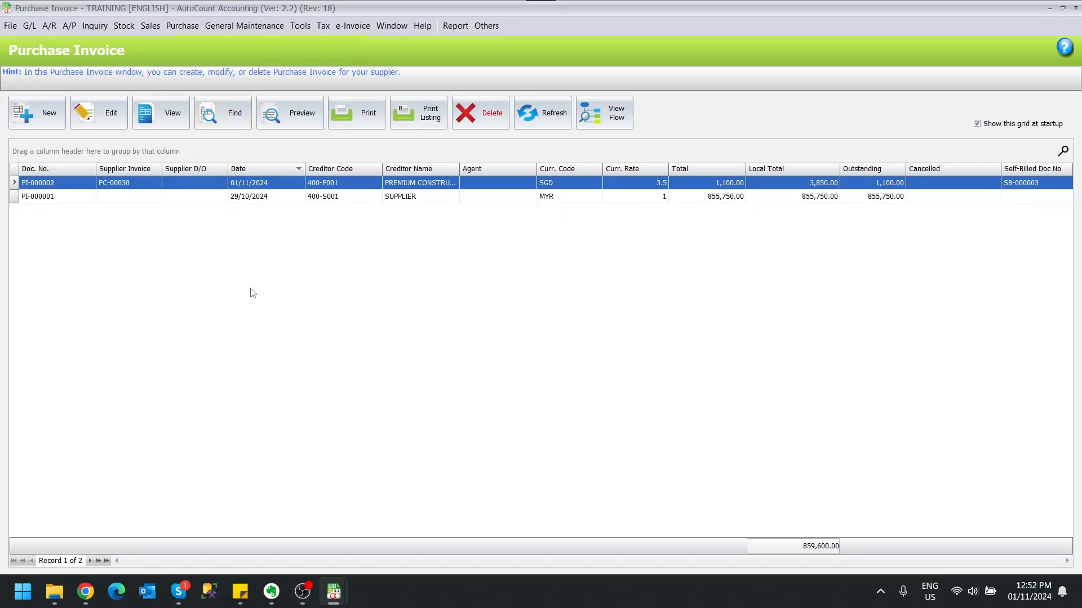
right_click(433, 200)
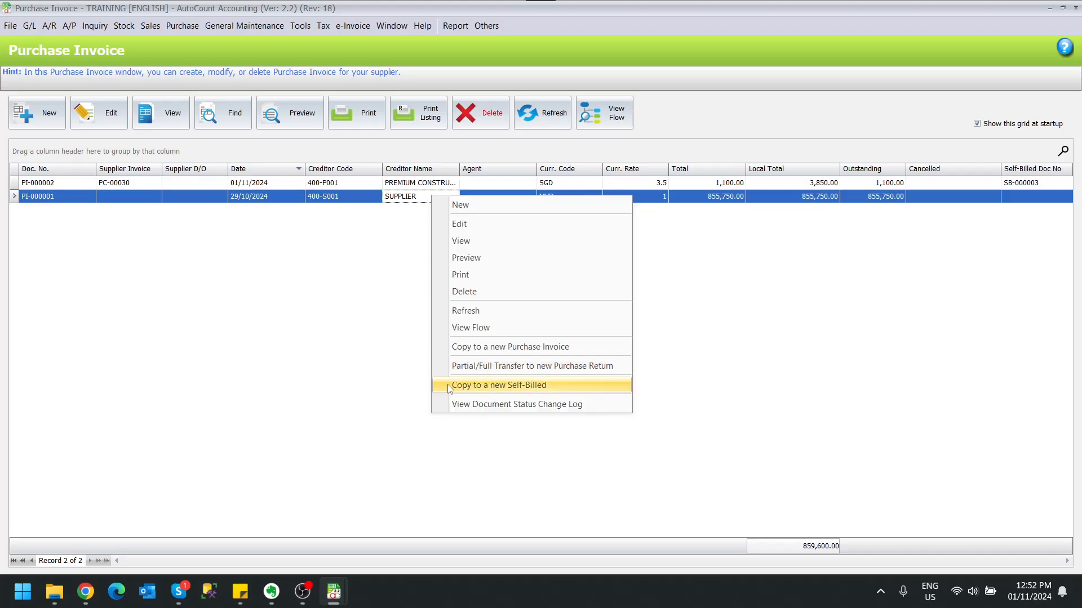
click(325, 364)
- Create a new purchase invoice for creditor 400-P001, PREMIUM CONSTRUCTION PTE LTD
click(39, 115)
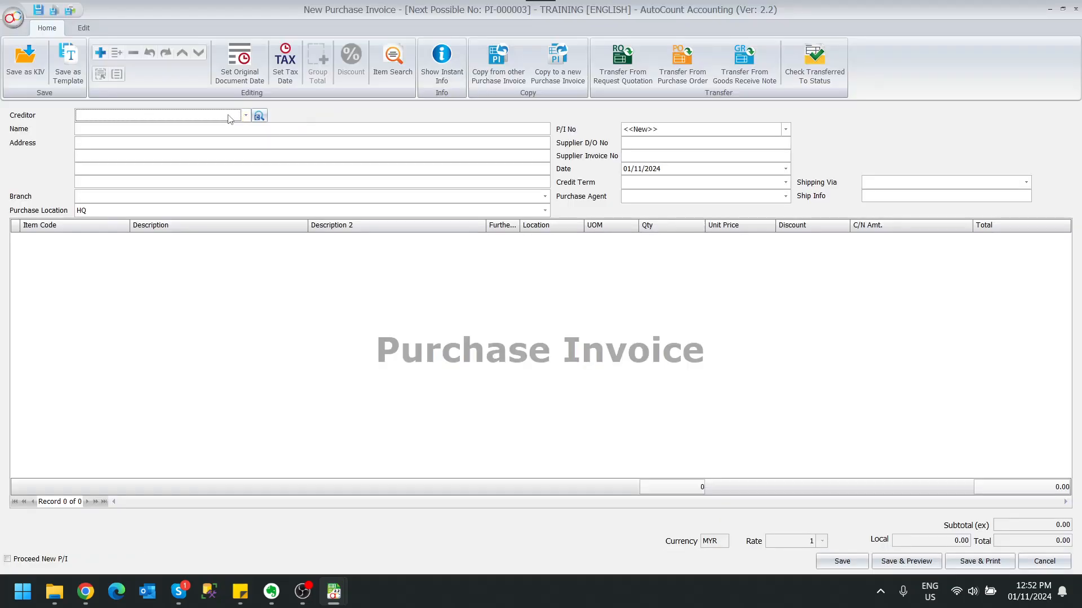
click(246, 115)
click(220, 183)
- Add two item lines to the purchase invoice: STEEL BAR - LONG and STEEL BAR - SHORT
right_click(255, 272)
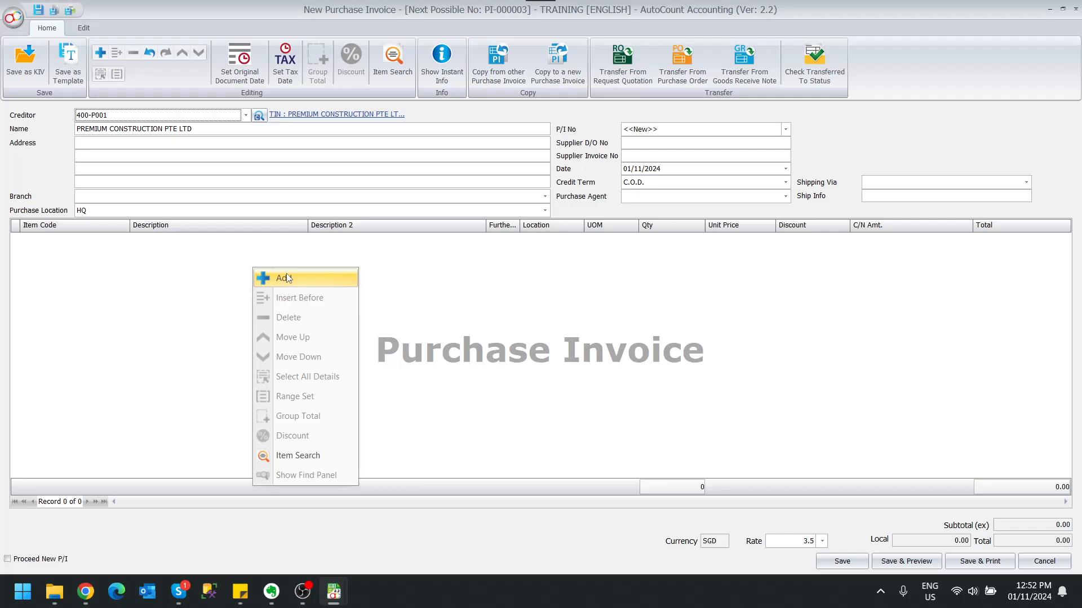
click(265, 279)
click(124, 239)
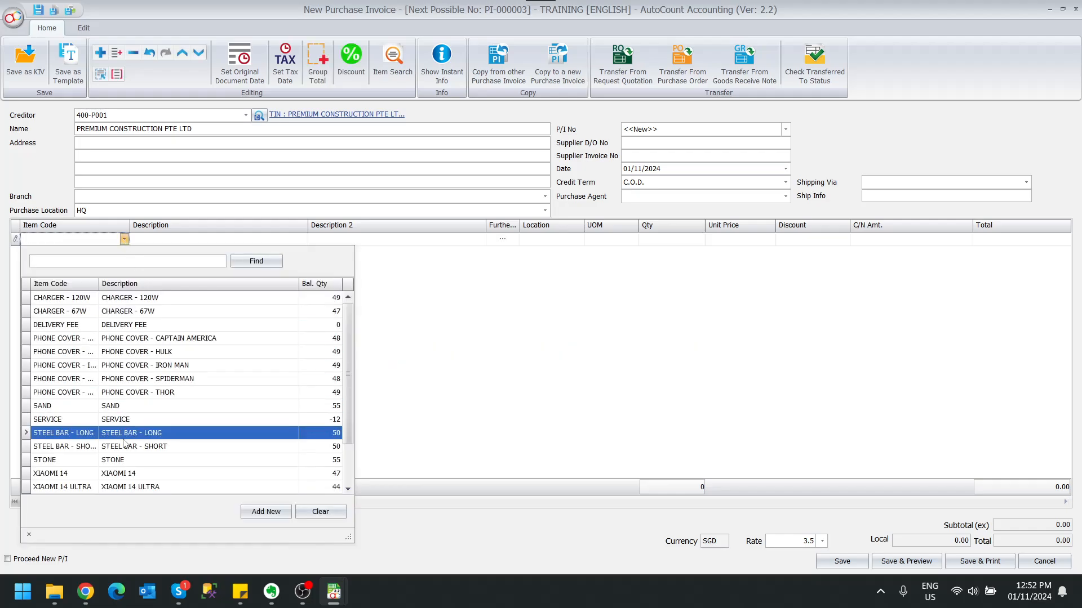
click(123, 433)
right_click(256, 314)
click(273, 321)
click(124, 252)
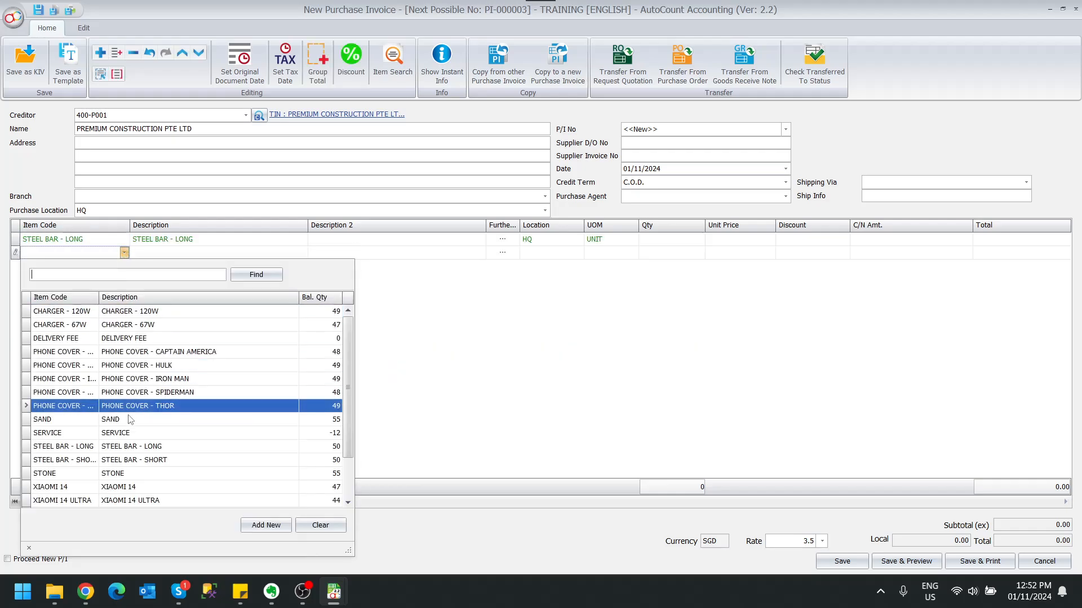
click(123, 460)
- Set the quantity of both steel bar lines to 1, with unit prices of 50 for long and 30 for short
click(701, 239)
text(1)
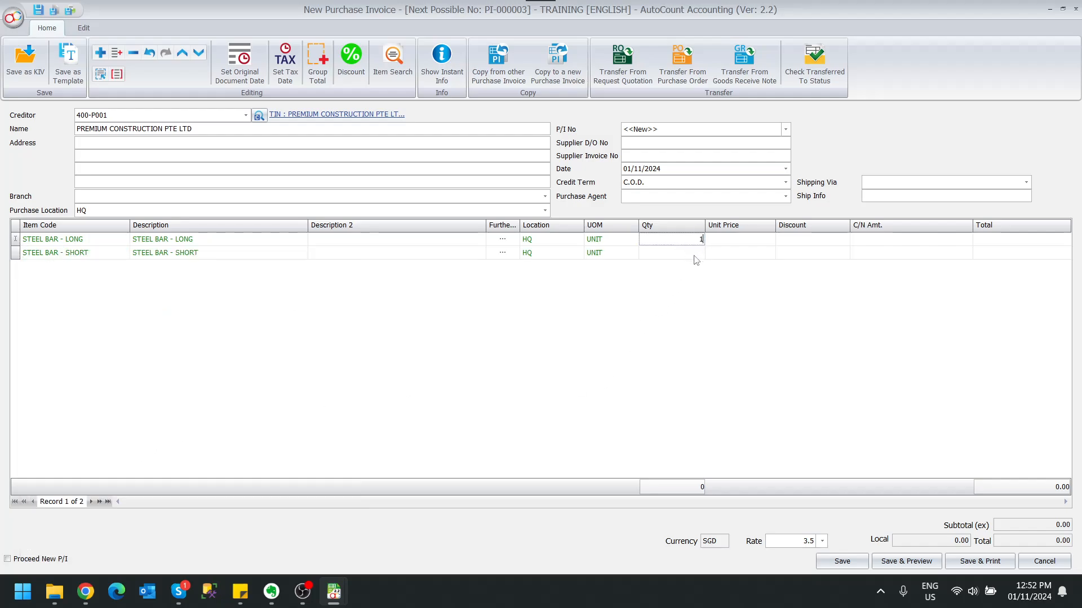
click(701, 253)
text(1)
click(743, 242)
text(50)
click(760, 252)
text(30)
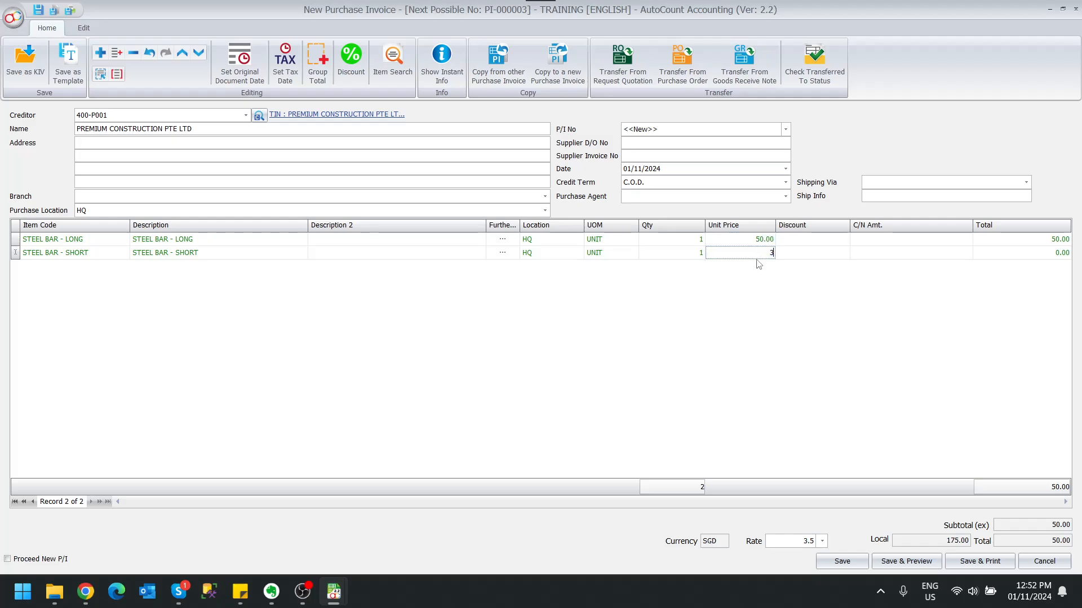
click(748, 307)
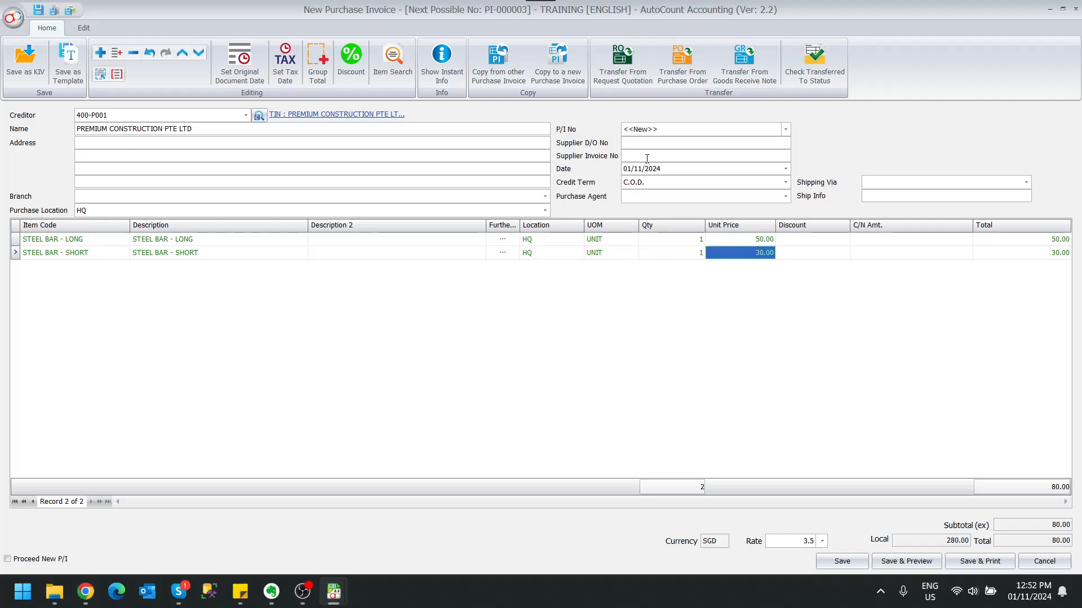
- Enter PC-00031 as the supplier invoice number and save the purchase invoice
click(665, 155)
text(PC-00031)
click(840, 563)
click(509, 313)
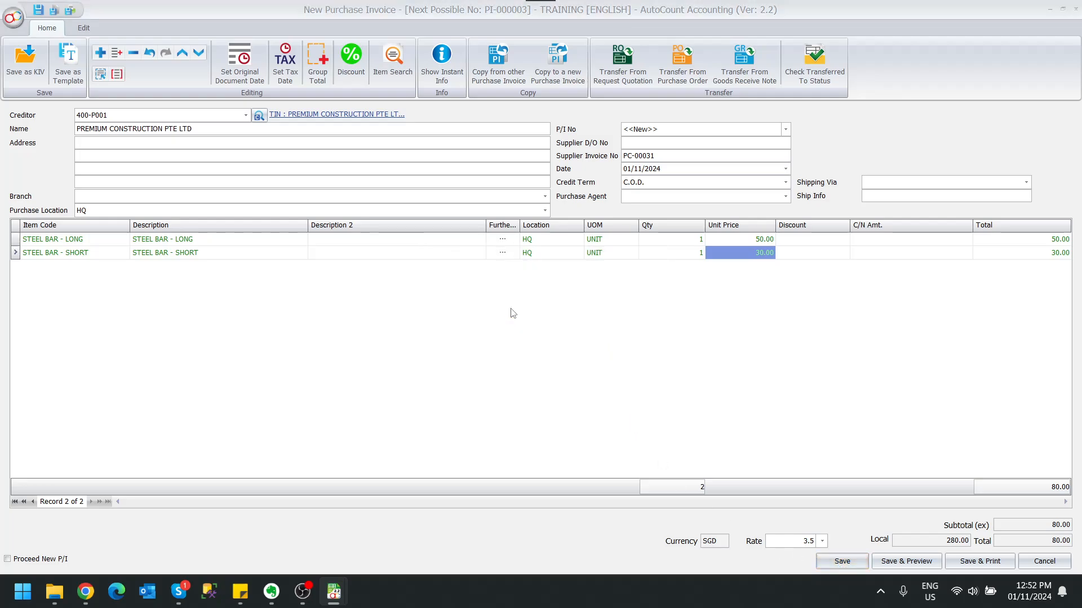
- Copy purchase invoice PI-000003 from the list to a new self-billed document and show its item lines
right_click(547, 185)
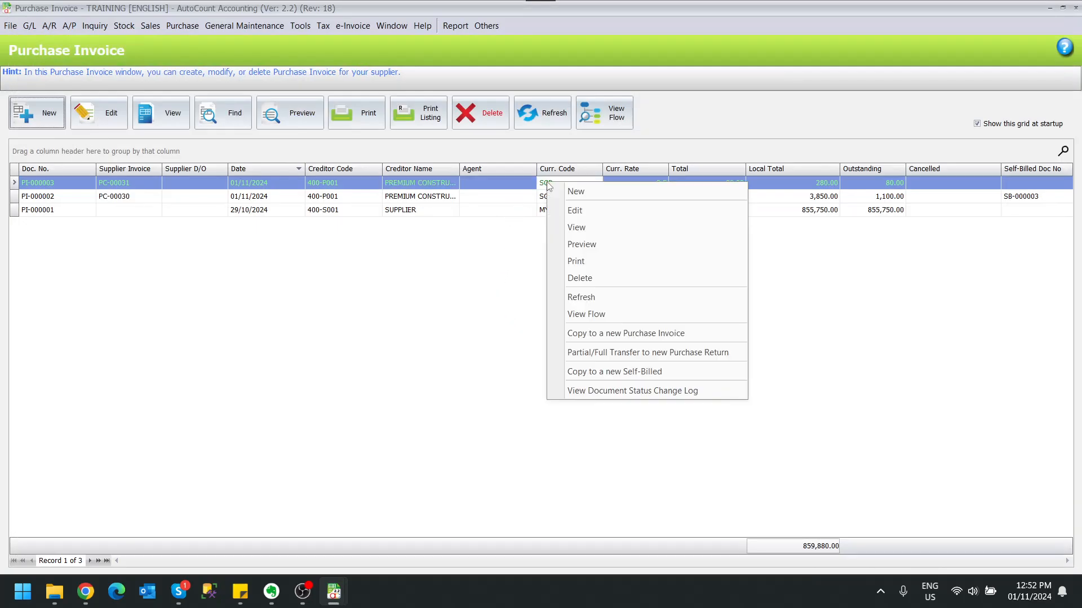
click(657, 372)
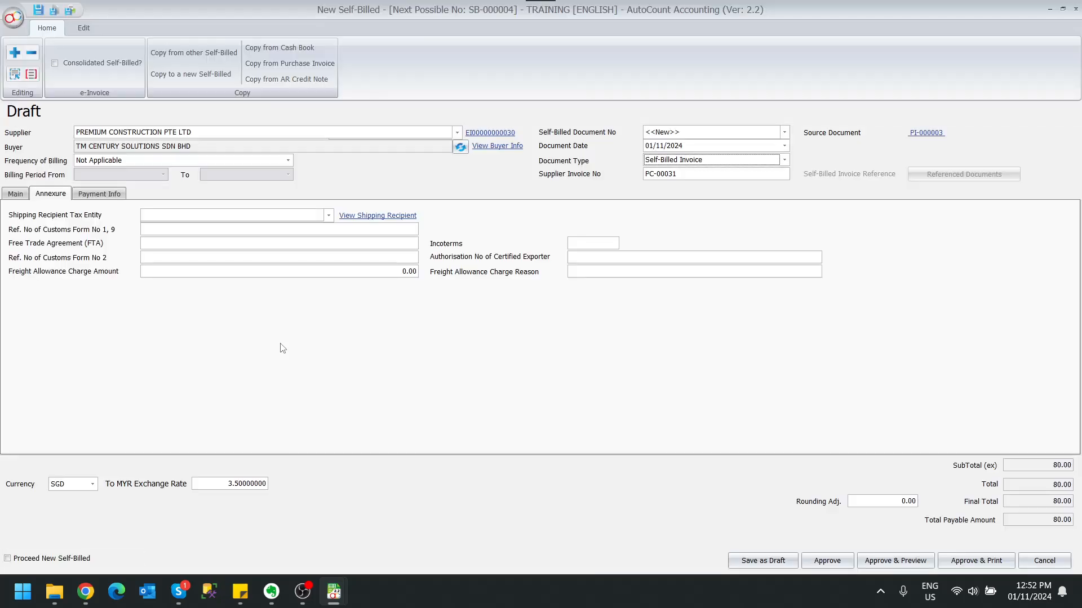
click(15, 195)
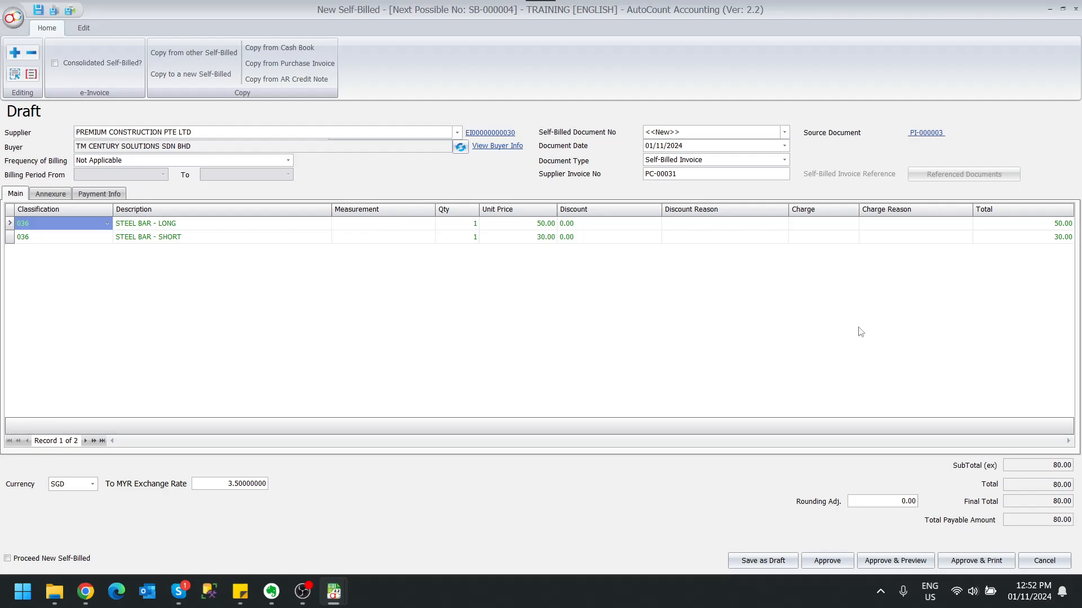
- Set the classification of both steel bar lines to 034, Self-billed - Importation of goods
click(107, 224)
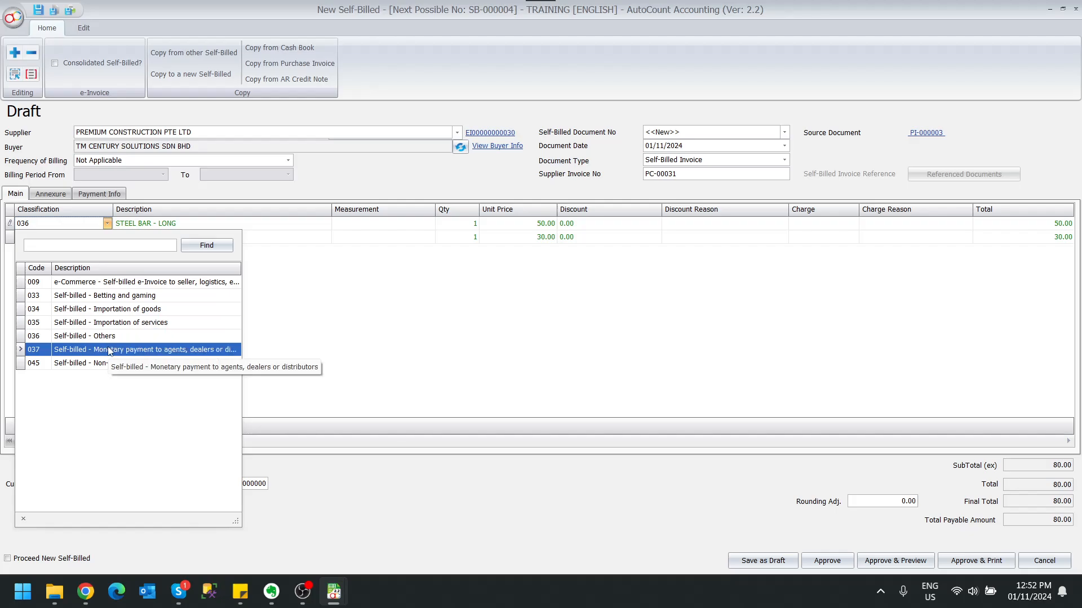
click(140, 315)
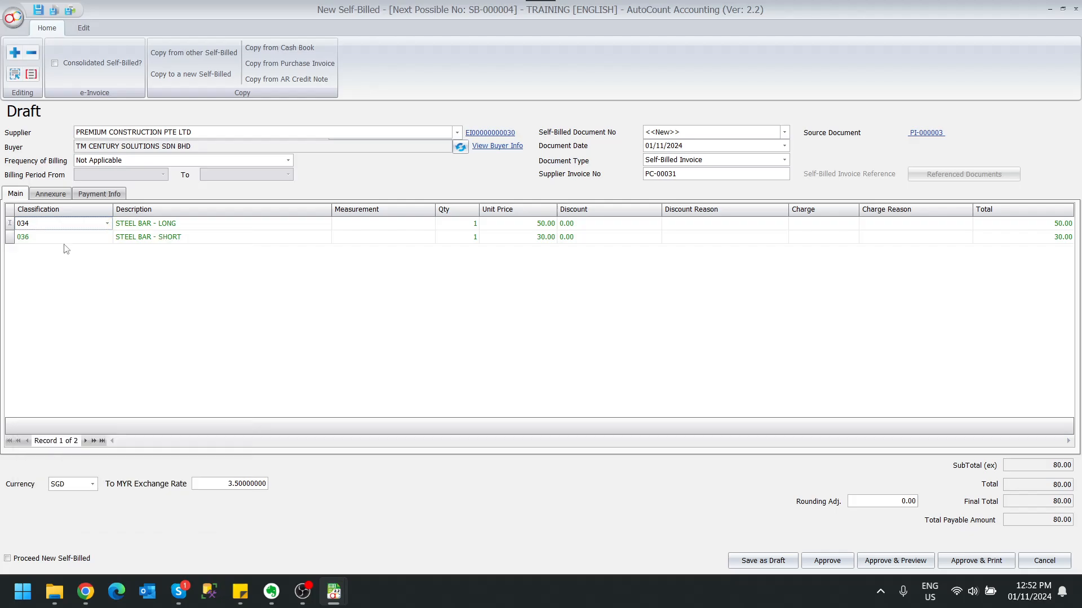
click(107, 237)
click(166, 318)
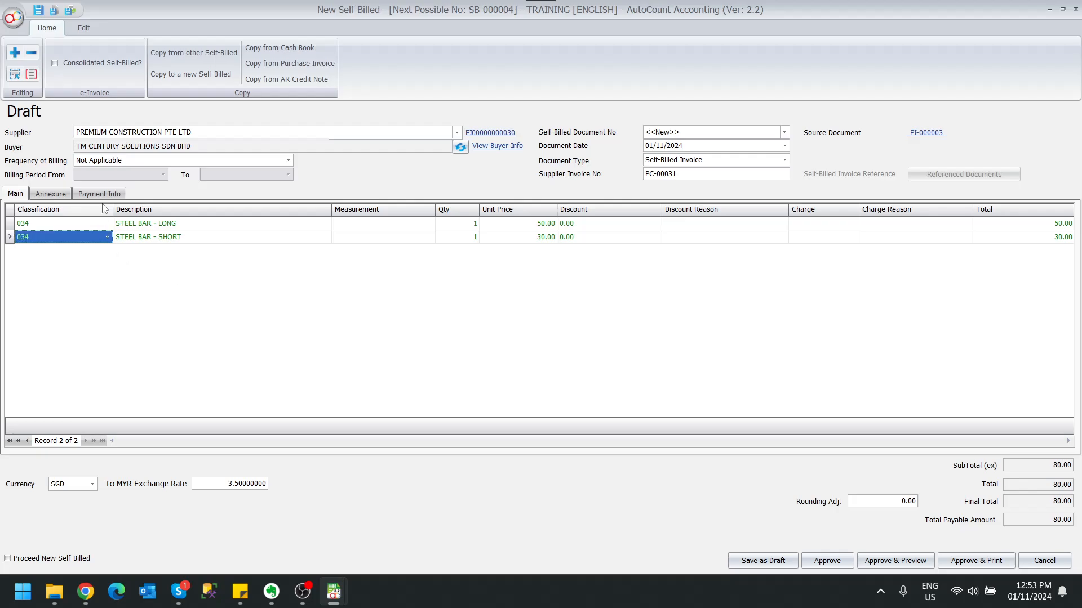
- Enter JS1009090 as the reference number of Customs Form No 1, 9 and approve the self-billed invoice
click(50, 194)
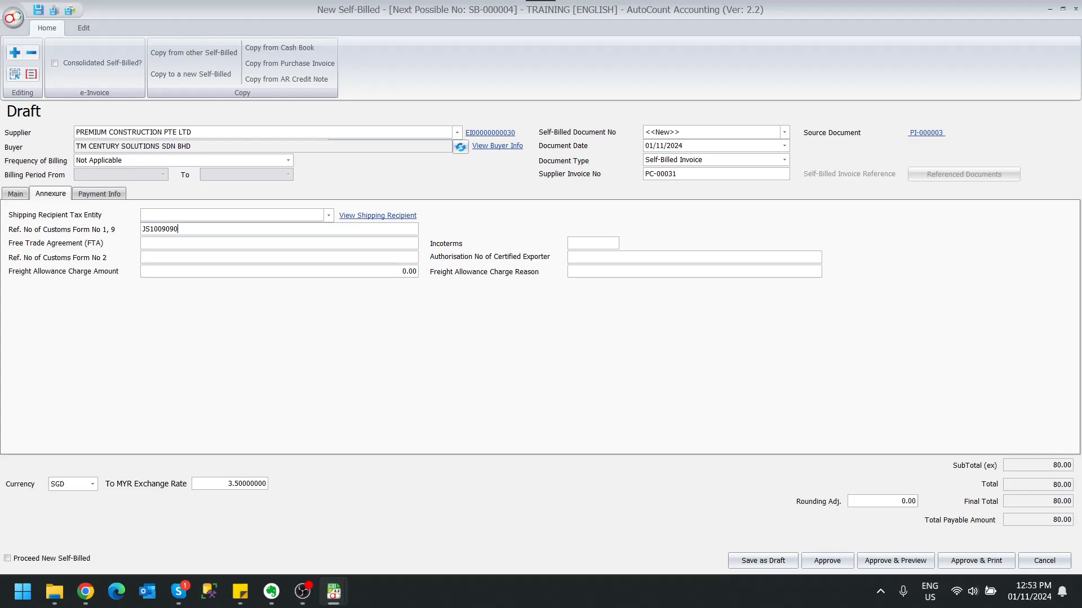
click(829, 562)
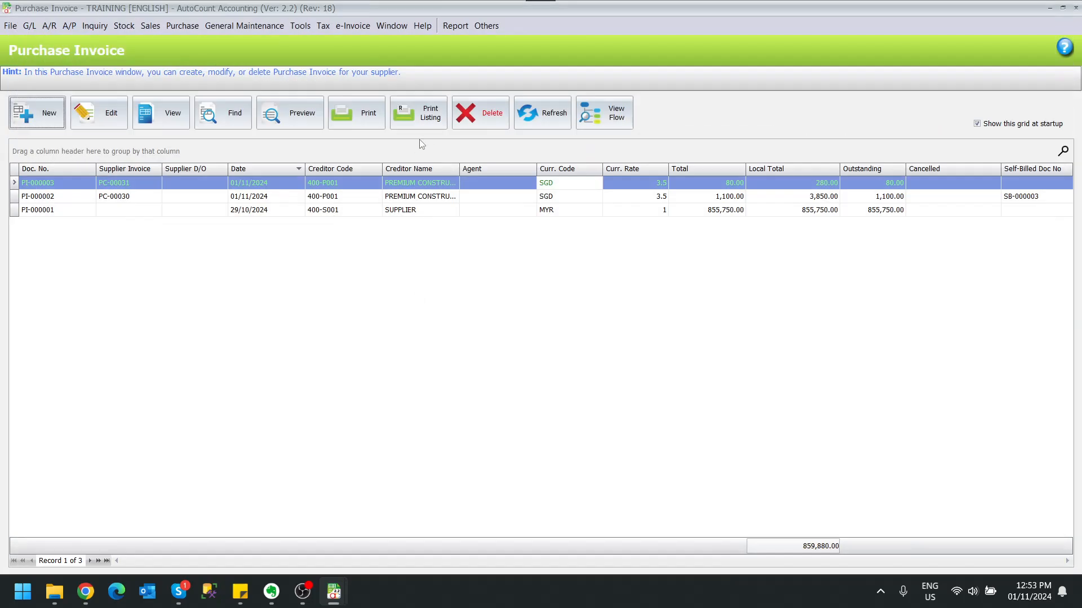
- Refresh the purchase invoice list, then open and refresh the self-billed list to check the e-Invoice status of the PC-00031 document
click(554, 130)
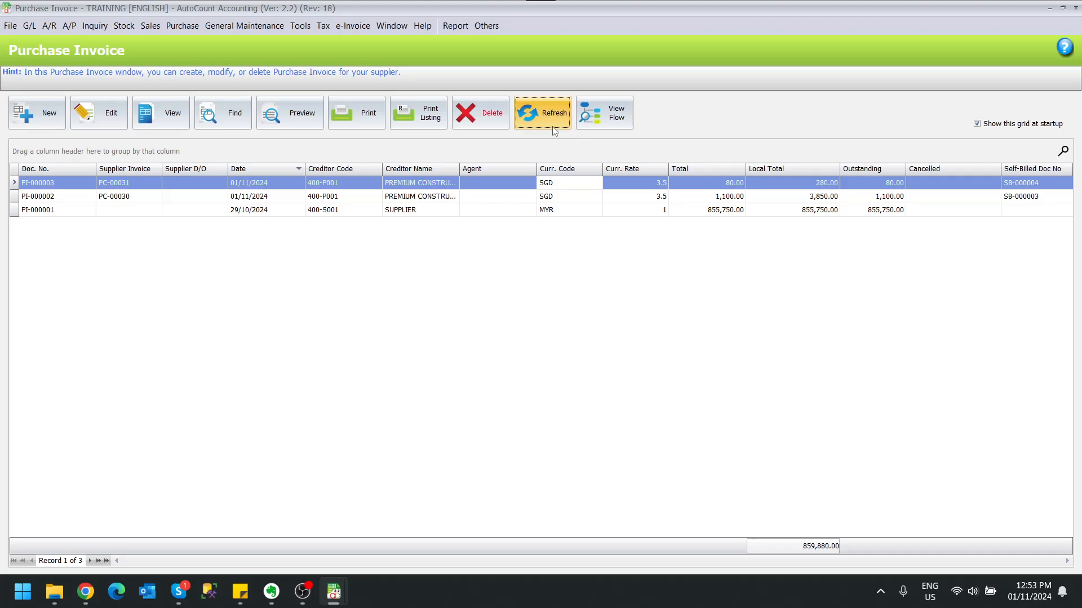
click(352, 26)
click(354, 46)
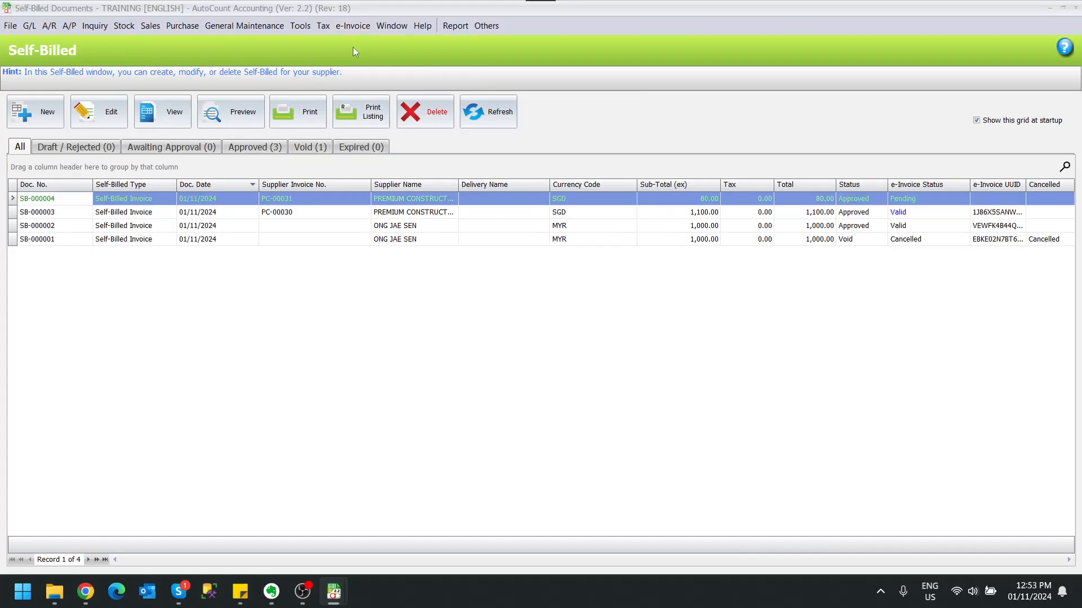
click(491, 113)
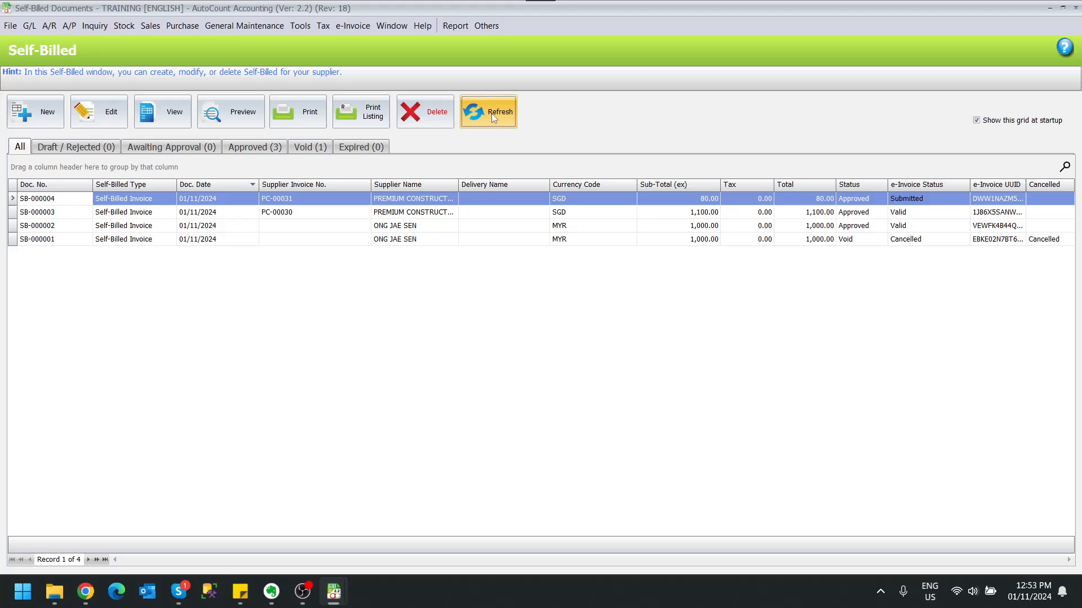
click(491, 113)
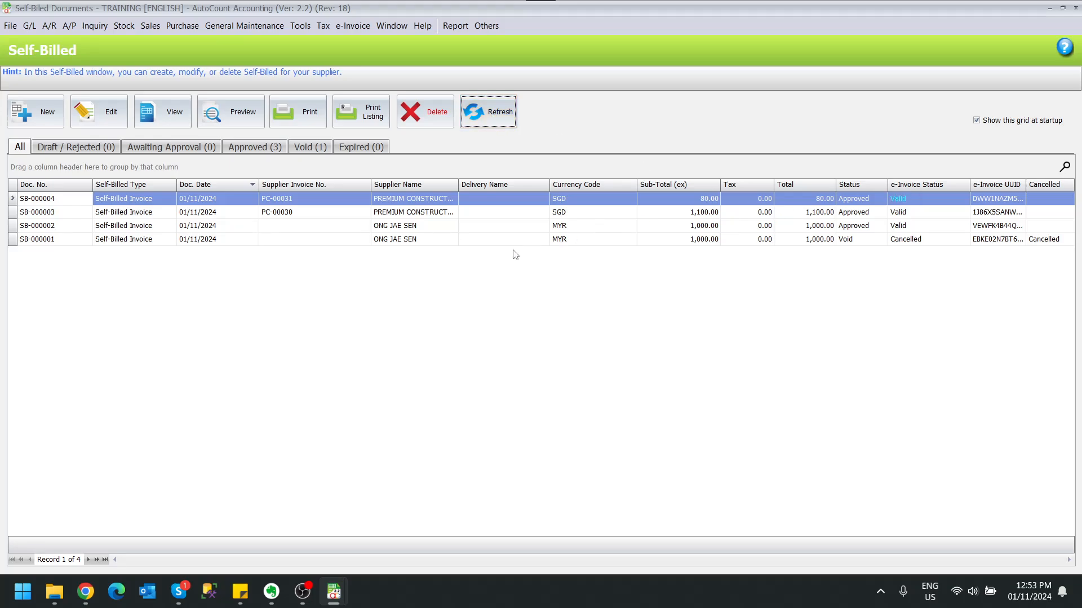